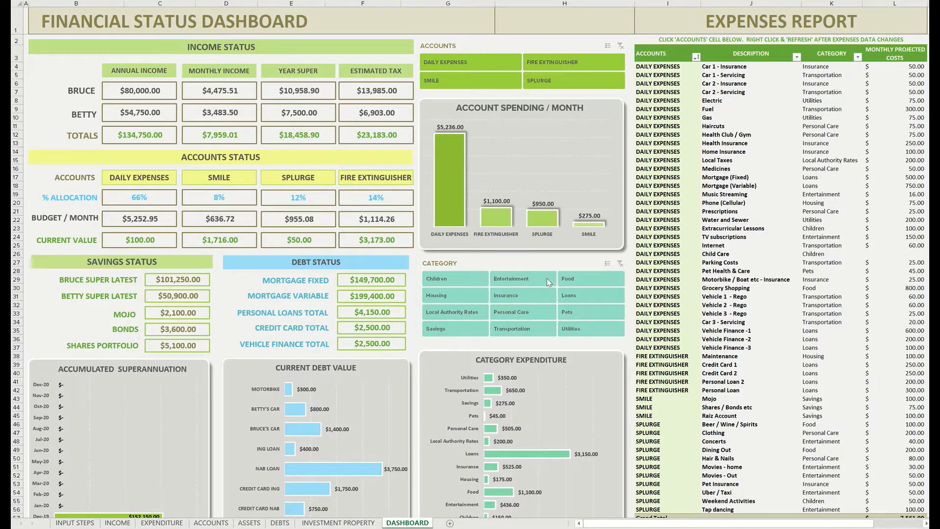
Step: Look over the dashboard down to its investment property section and open the INVESTMENT PROPERTY sheet
{"action": "scroll", "coordinate": [292, 310], "scroll_direction": "down", "scroll_amount": 8}
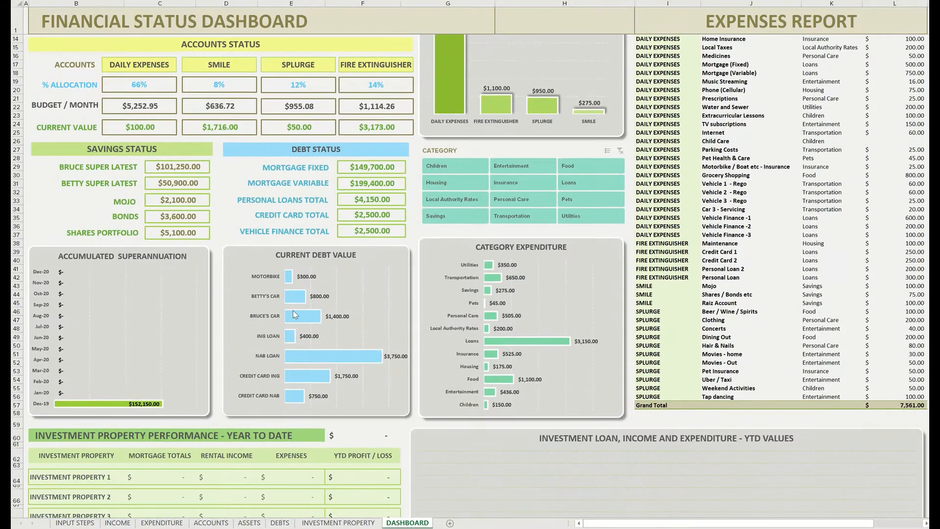
{"action": "scroll", "coordinate": [293, 310], "scroll_direction": "down", "scroll_amount": 2}
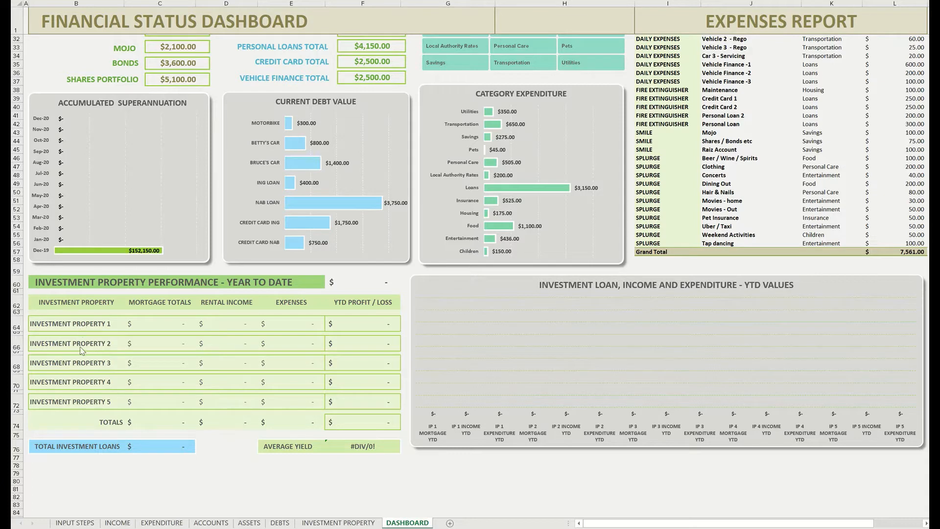
{"action": "left_click", "coordinate": [345, 523]}
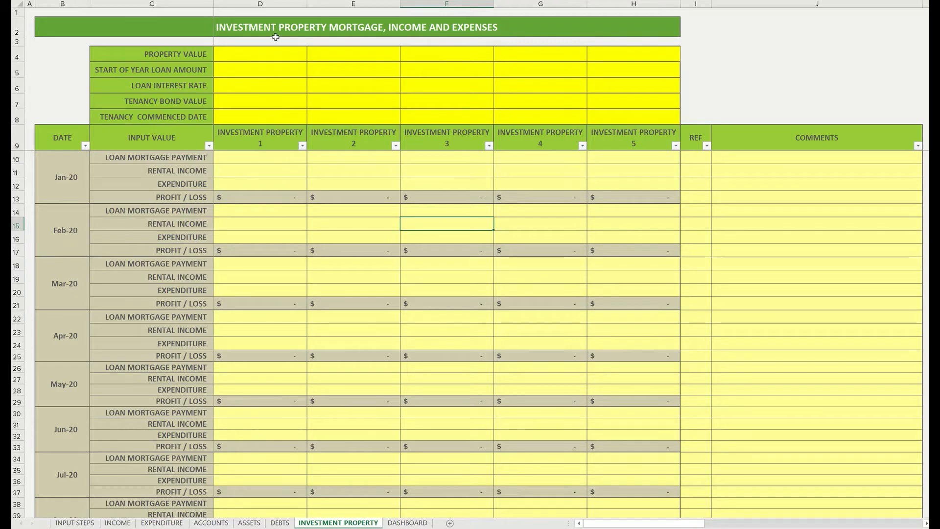
Step: Insert a blank column between the Investment Property 3 and Investment Property 4 columns
{"action": "left_click", "coordinate": [533, 3]}
{"action": "right_click", "coordinate": [534, 3]}
{"action": "left_click", "coordinate": [568, 75]}
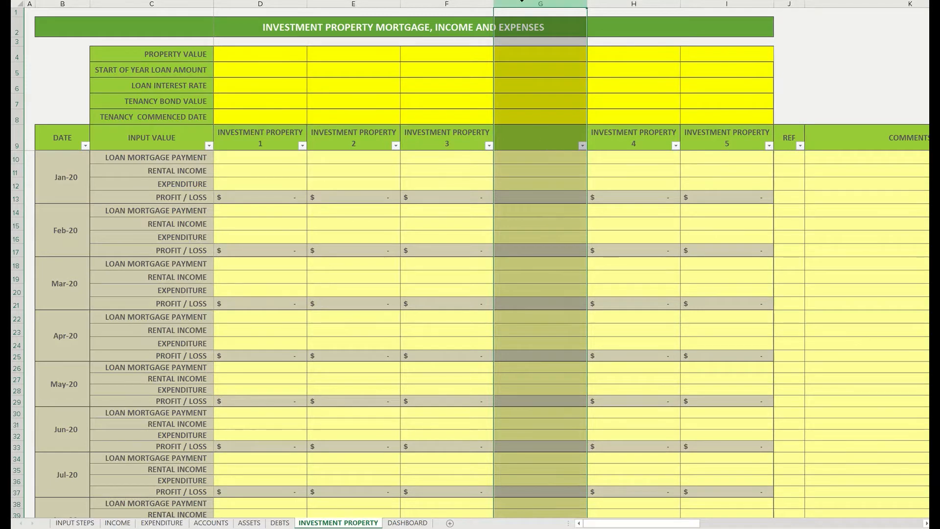
Step: Try deleting the blank column G together with the Investment Property 4 column, and undo the deletion
{"action": "left_click_drag", "start_coordinate": [574, 3], "coordinate": [631, 3]}
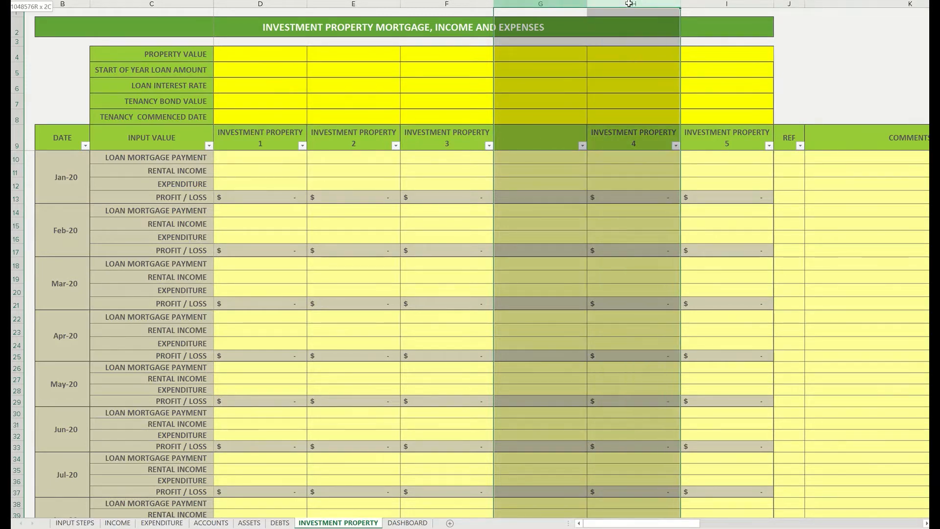
{"action": "right_click", "coordinate": [630, 4]}
{"action": "left_click", "coordinate": [664, 90]}
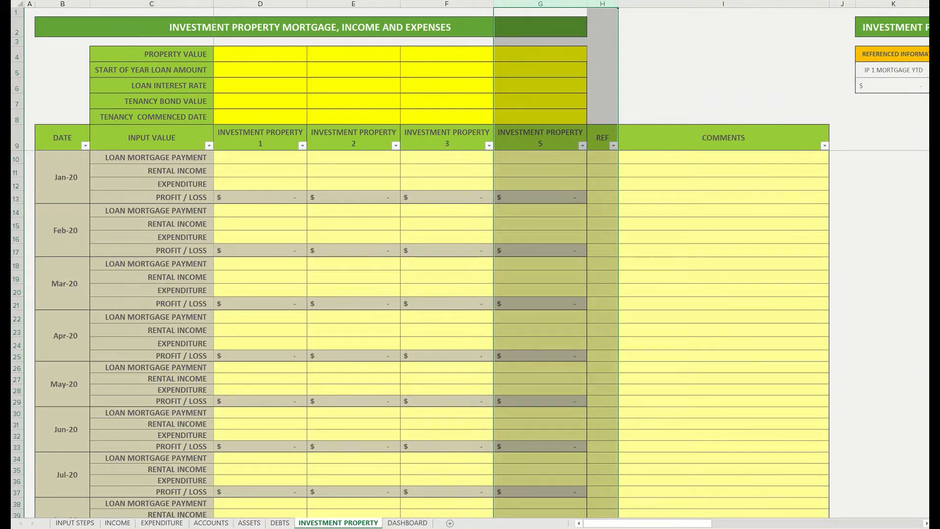
{"action": "key", "text": "ctrl+z"}
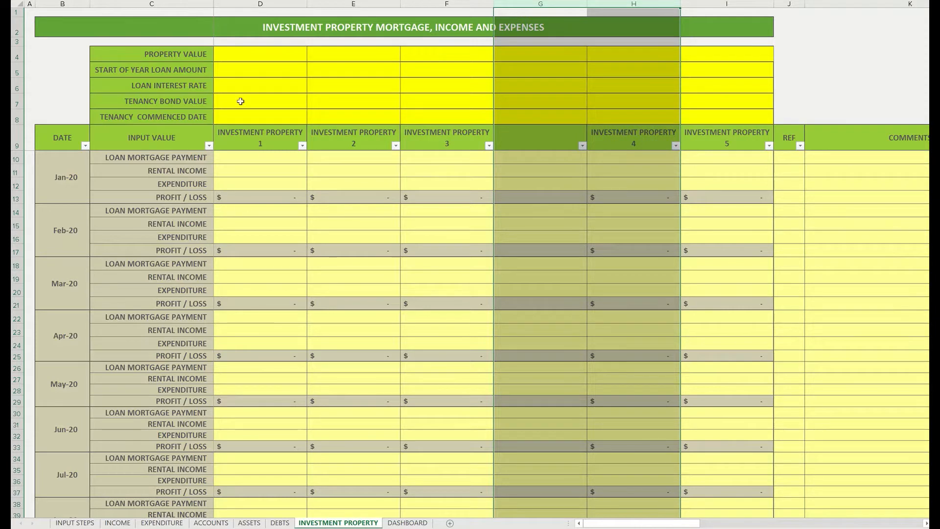
Step: Examine the tenancy bond and commencement date fields for Investment Property 1 and the monthly blocks below
{"action": "left_click", "coordinate": [282, 185]}
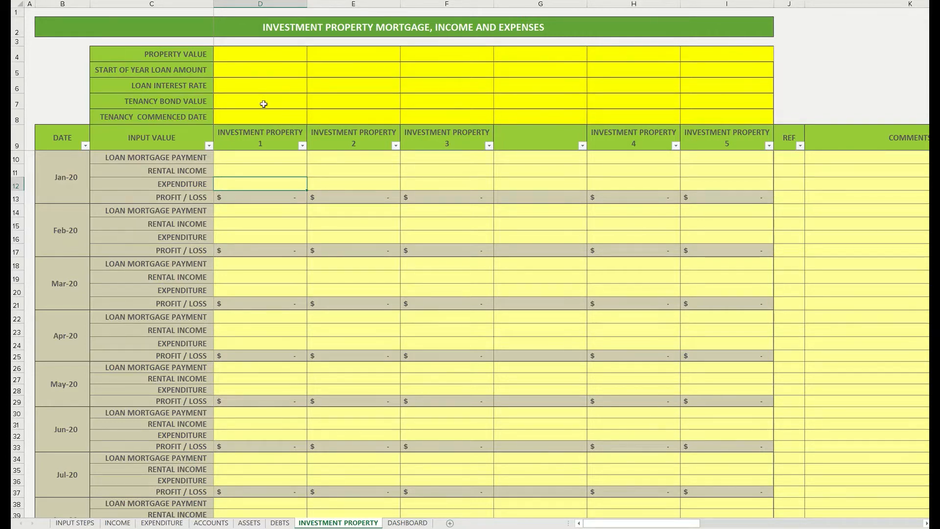
{"action": "left_click", "coordinate": [278, 100]}
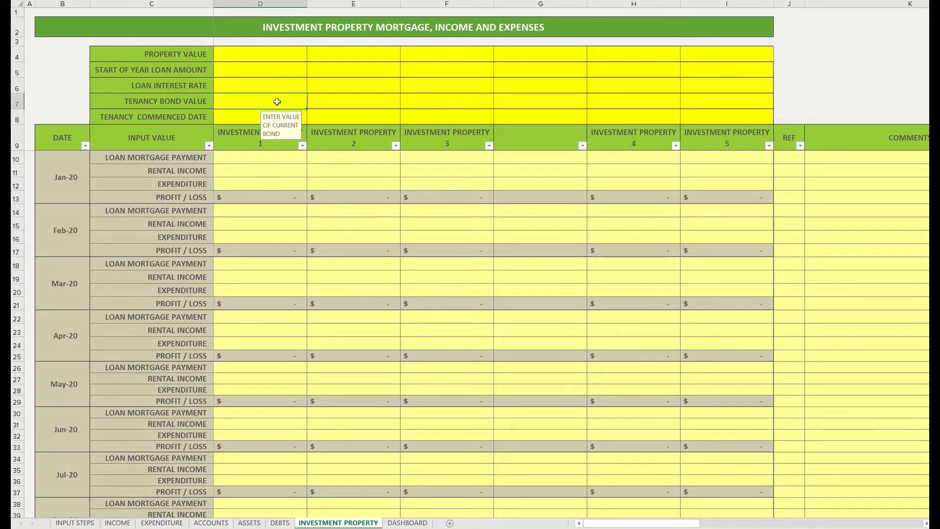
{"action": "left_click", "coordinate": [236, 118]}
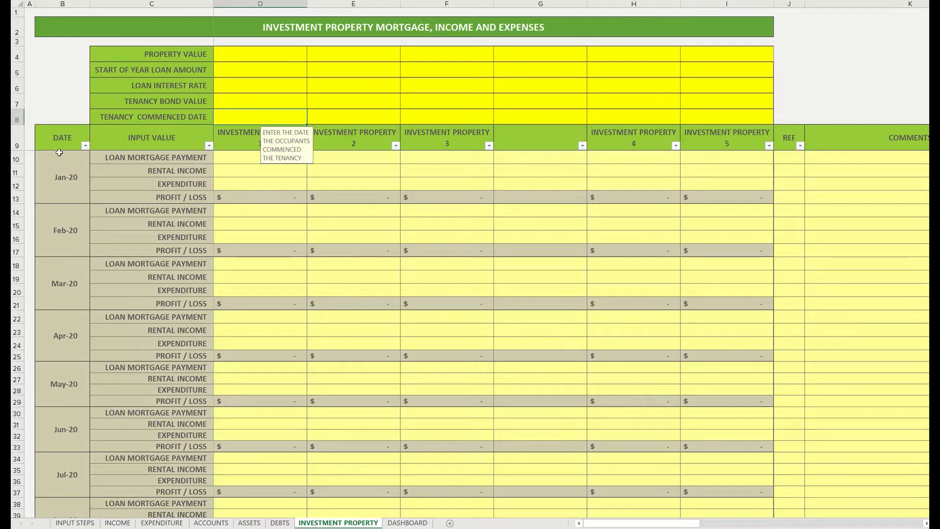
{"action": "scroll", "coordinate": [61, 259], "scroll_direction": "down", "scroll_amount": 4}
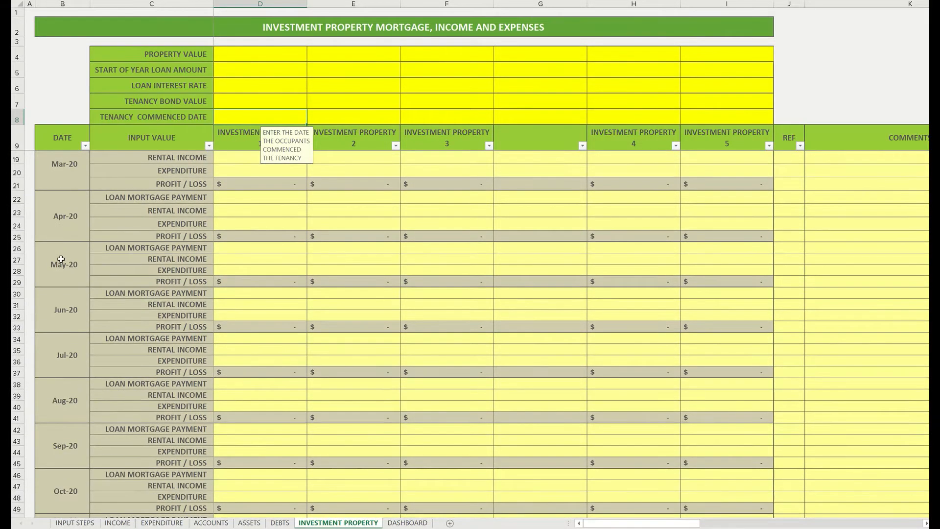
{"action": "scroll", "coordinate": [61, 259], "scroll_direction": "up", "scroll_amount": 4}
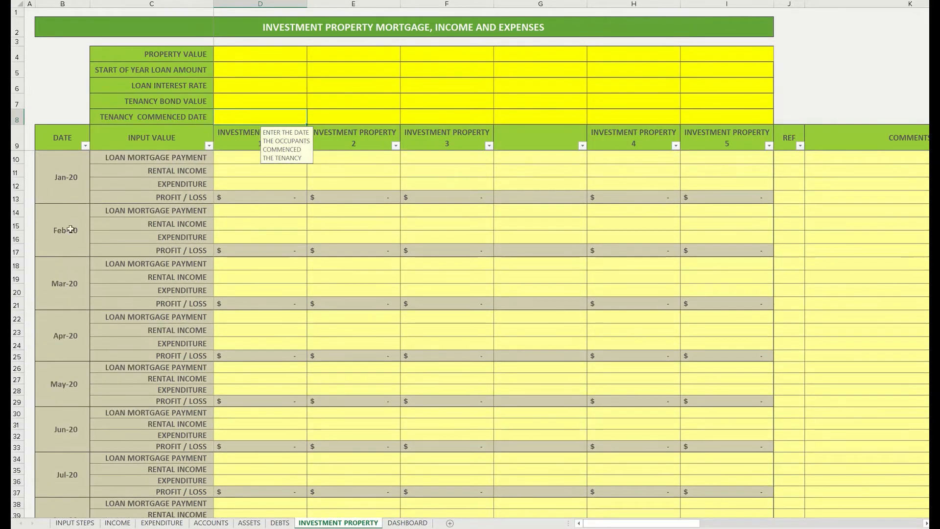
Step: Examine the January loan payment, rental income and expenditure rows, including the expenditure cells across all property columns
{"action": "left_click", "coordinate": [153, 157]}
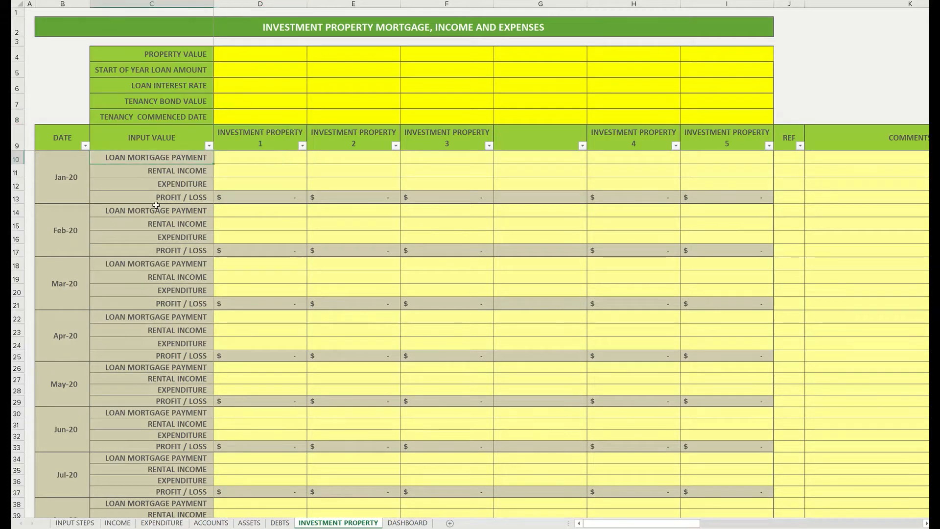
{"action": "left_click", "coordinate": [179, 171]}
{"action": "left_click", "coordinate": [177, 184]}
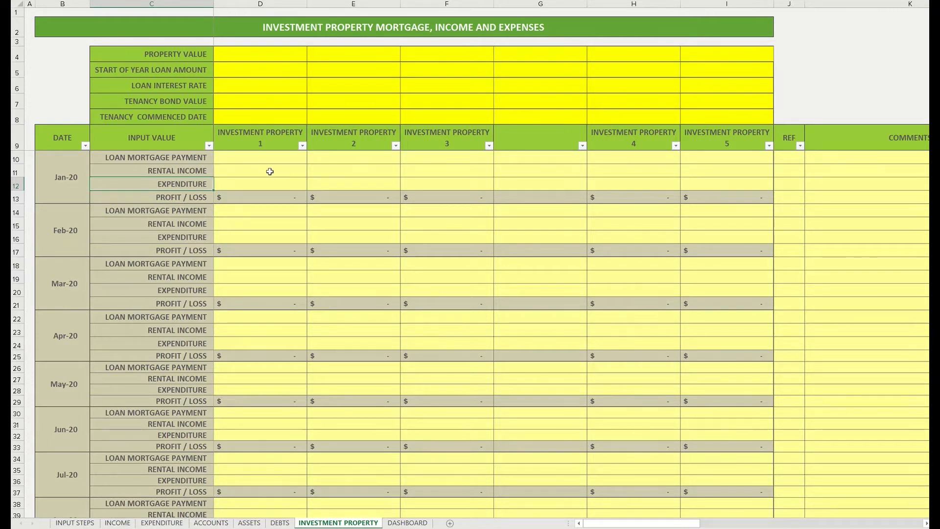
{"action": "left_click", "coordinate": [236, 185]}
{"action": "left_click", "coordinate": [188, 186]}
{"action": "left_click", "coordinate": [237, 183]}
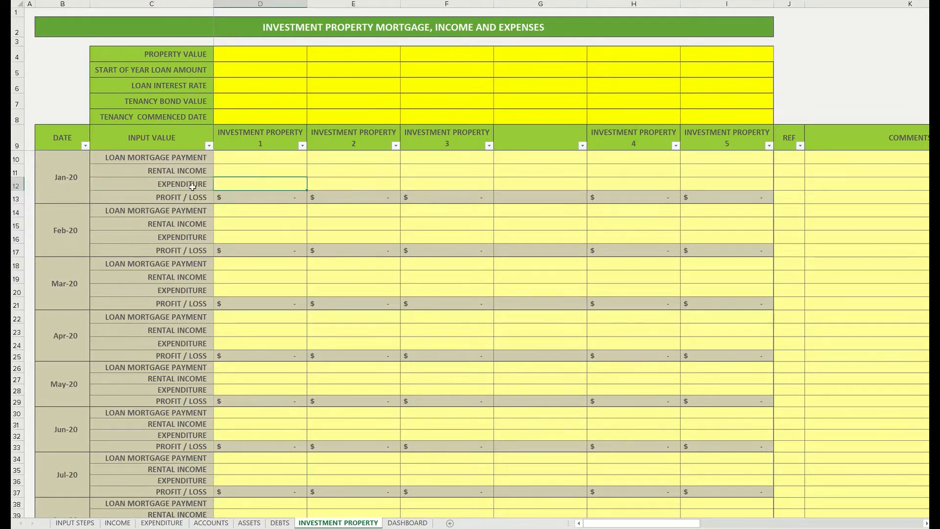
{"action": "left_click", "coordinate": [338, 183]}
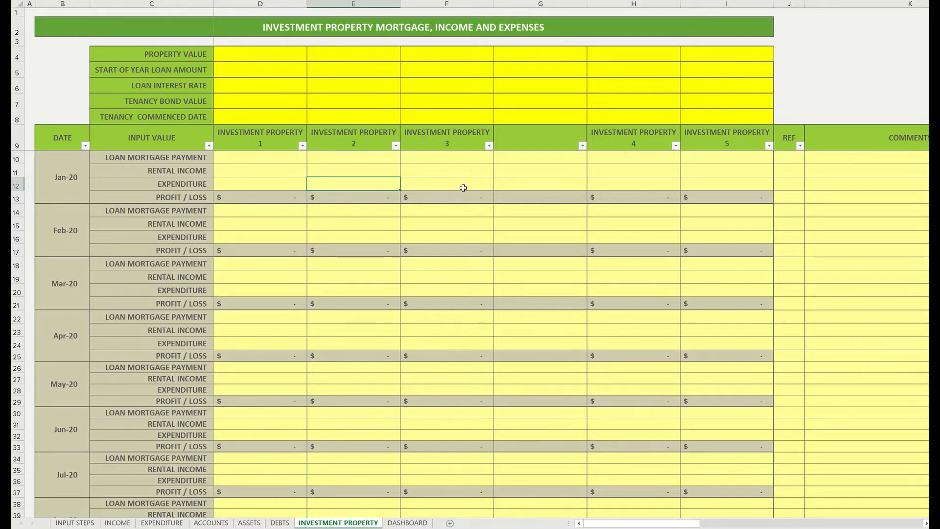
{"action": "left_click", "coordinate": [462, 188]}
{"action": "left_click", "coordinate": [521, 186]}
{"action": "left_click", "coordinate": [640, 182]}
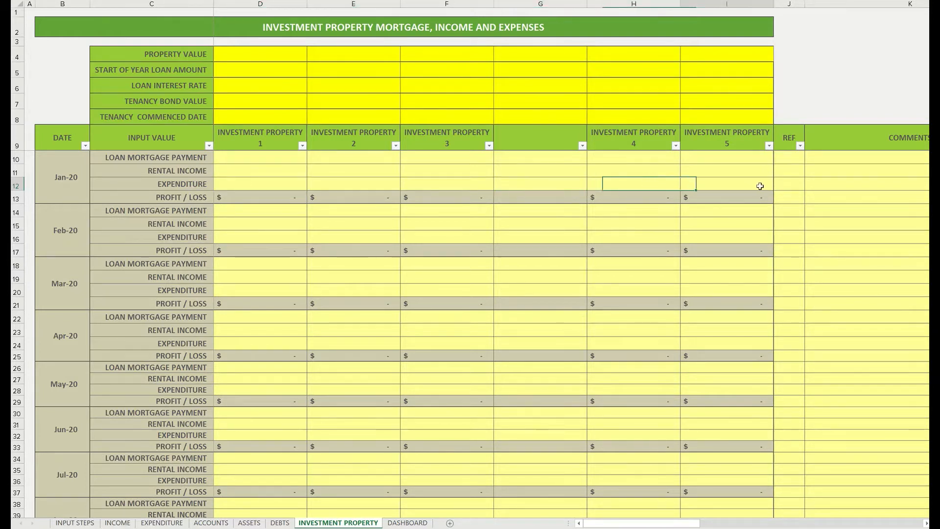
{"action": "left_click", "coordinate": [756, 185]}
Step: Delete the blank column G between the Investment Property 3 and Investment Property 4 columns
{"action": "right_click", "coordinate": [543, 3]}
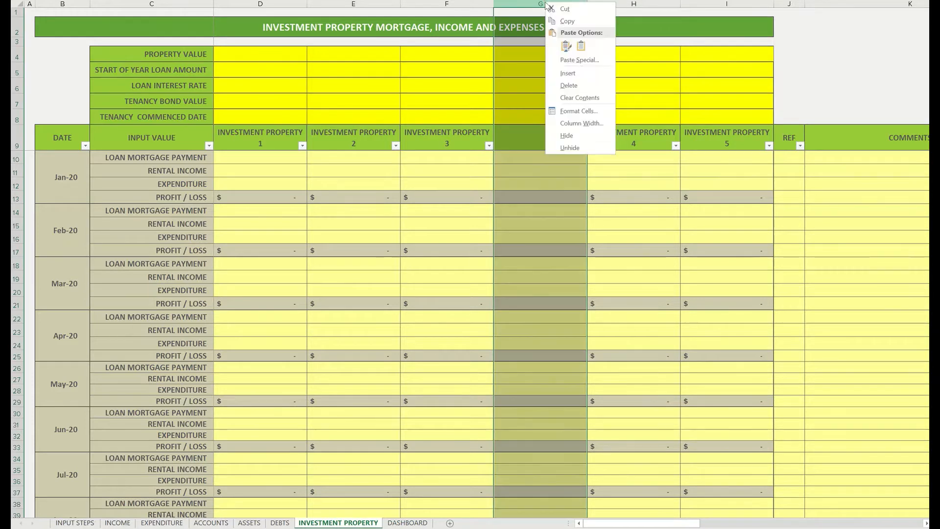
{"action": "left_click", "coordinate": [577, 85]}
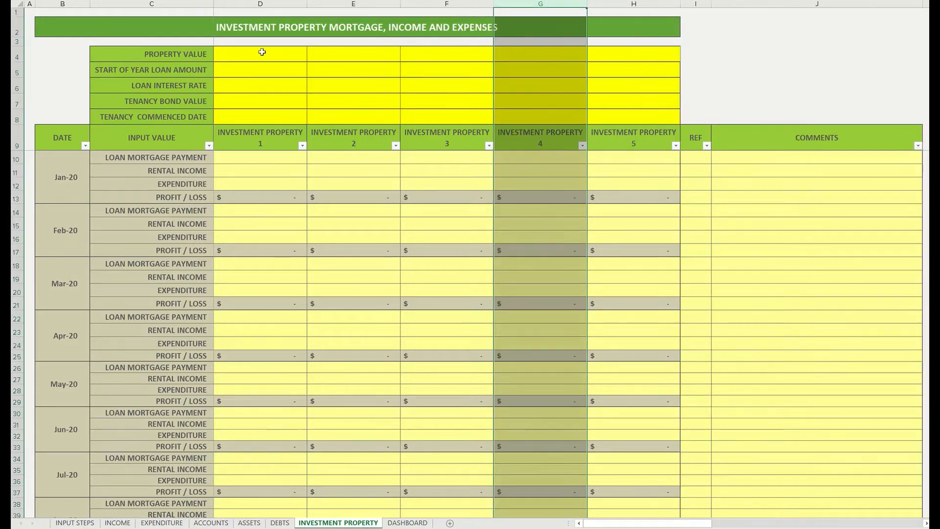
Step: Set the property value of Investment Property 1 to 200000
{"action": "left_click", "coordinate": [259, 57]}
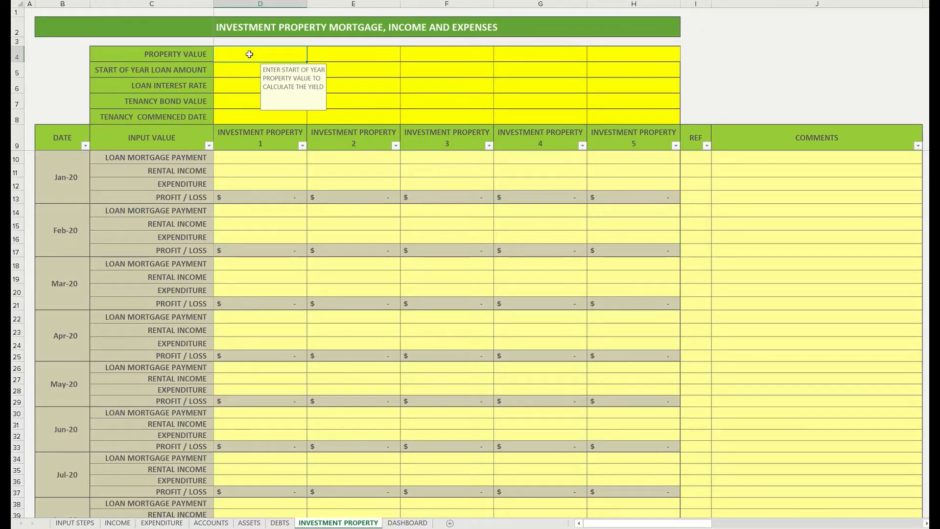
{"action": "type", "text": "20000"}
{"action": "key", "text": "Return"}
{"action": "left_click", "coordinate": [271, 53]}
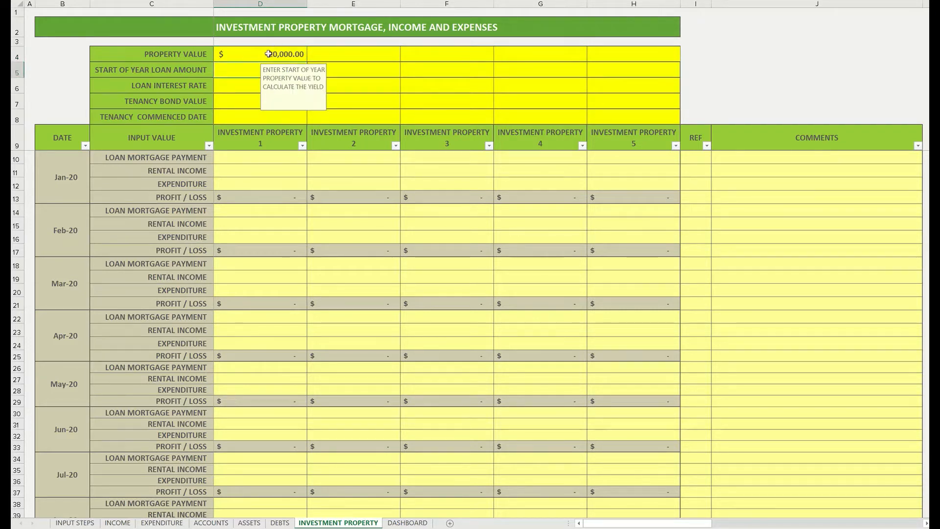
{"action": "type", "text": "200000"}
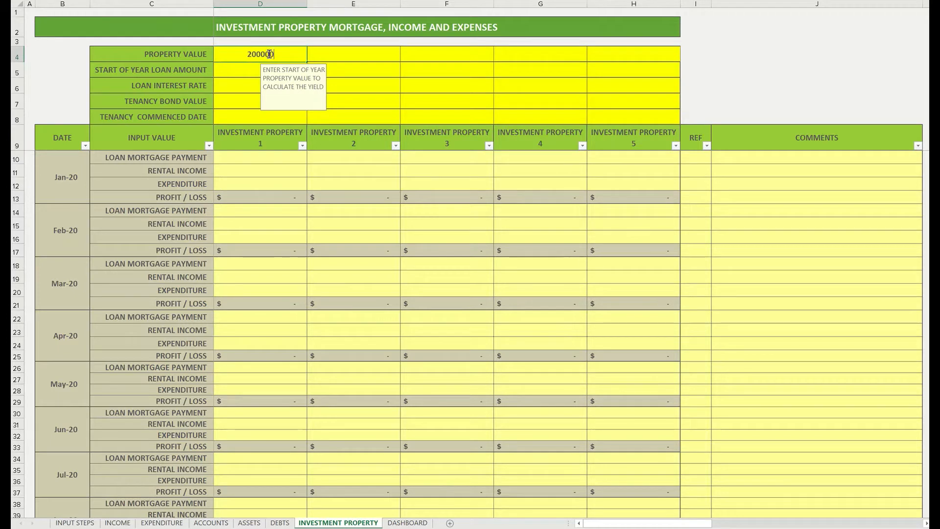
{"action": "key", "text": "Return"}
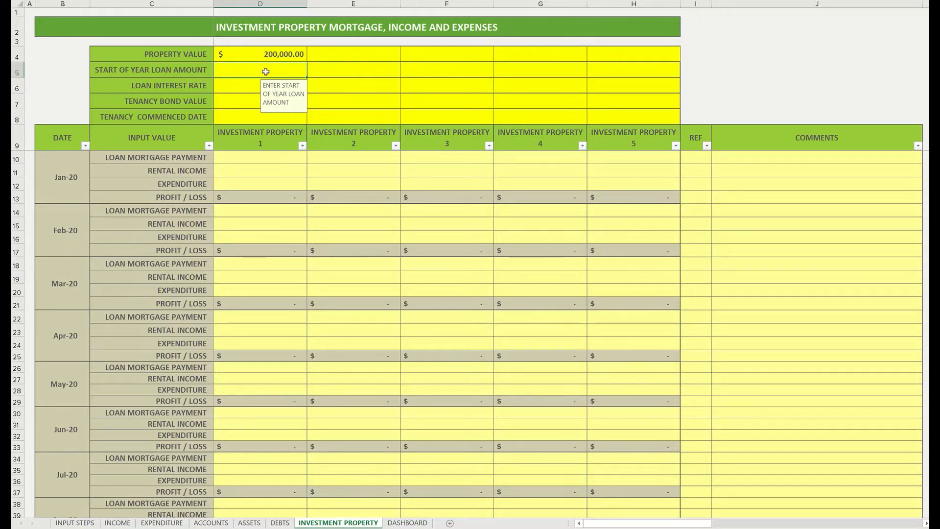
Step: Enter a start-of-year loan amount of 250000 and a loan interest rate of 3.25% for Investment Property 1
{"action": "type", "text": "2500000"}
{"action": "key", "text": "BackSpace"}
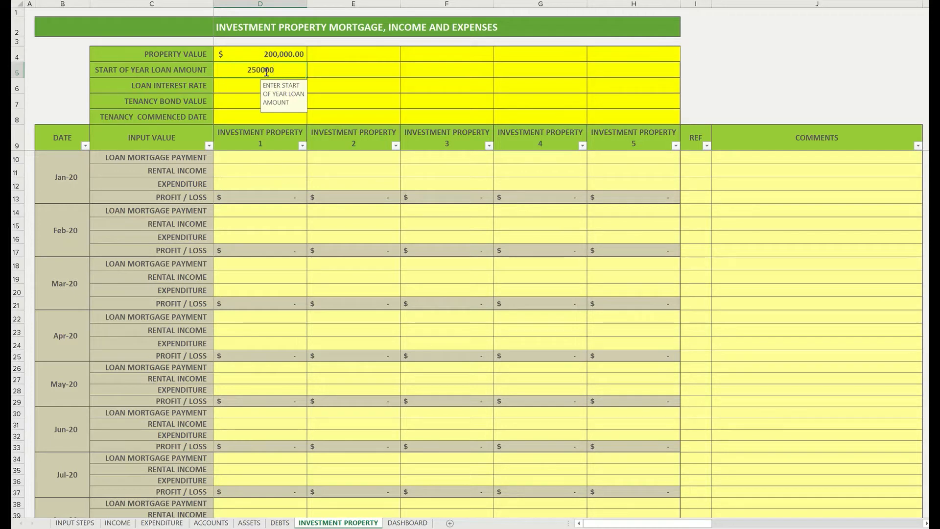
{"action": "key", "text": "Return"}
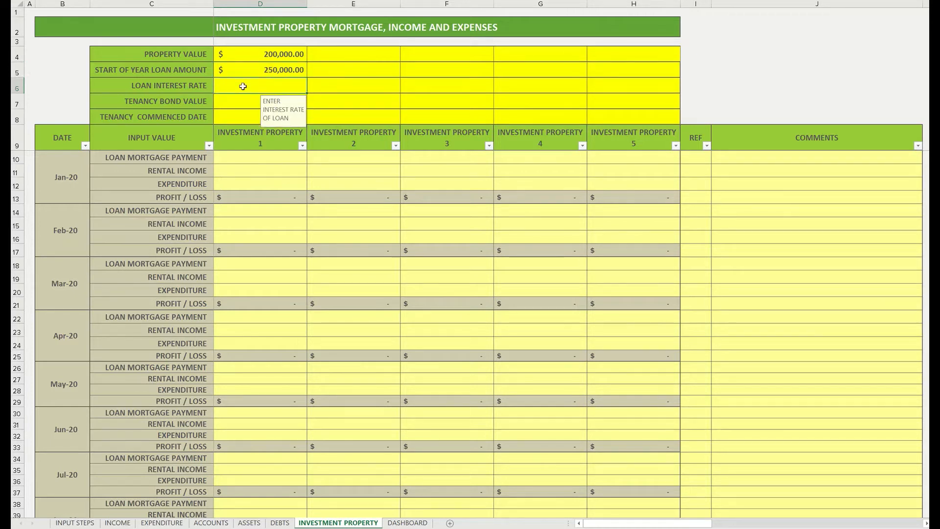
{"action": "type", "text": "3.25%"}
{"action": "key", "text": "Return"}
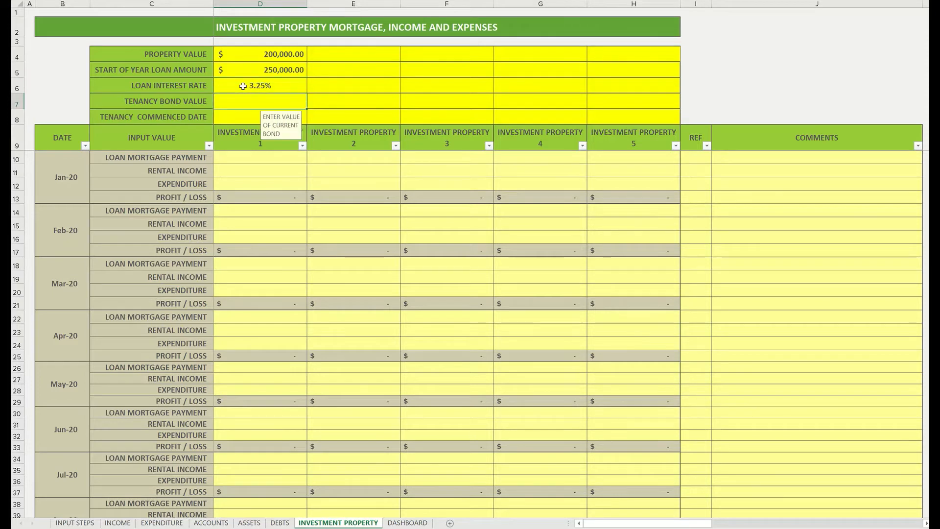
Step: Set the tenancy bond value of Investment Property 1 to 2000 in the Accounting number format
{"action": "type", "text": "2000"}
{"action": "key", "text": "Return"}
{"action": "key", "text": "Up"}
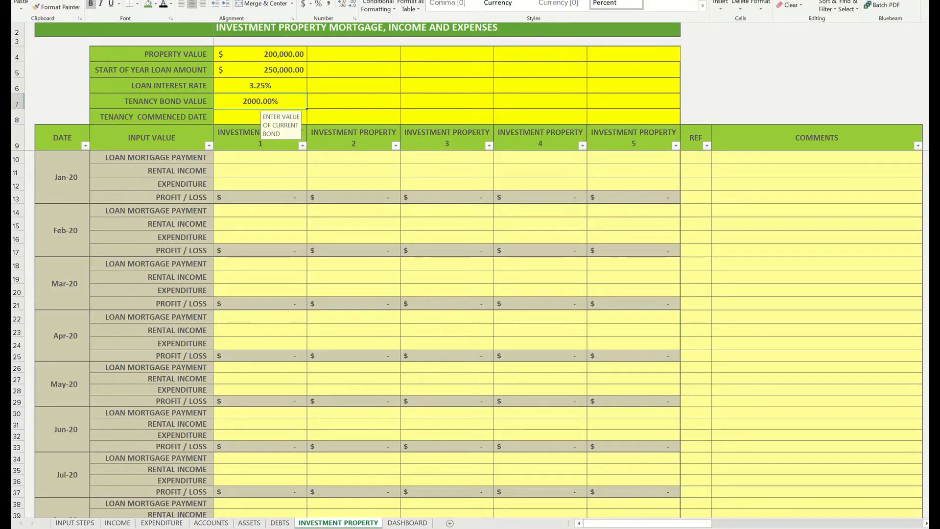
{"action": "left_click", "coordinate": [354, 0]}
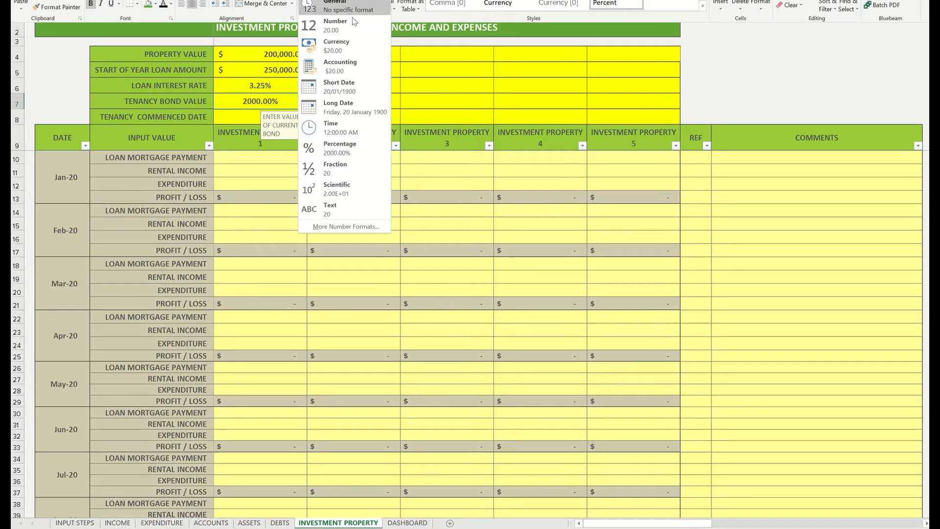
{"action": "left_click", "coordinate": [345, 72]}
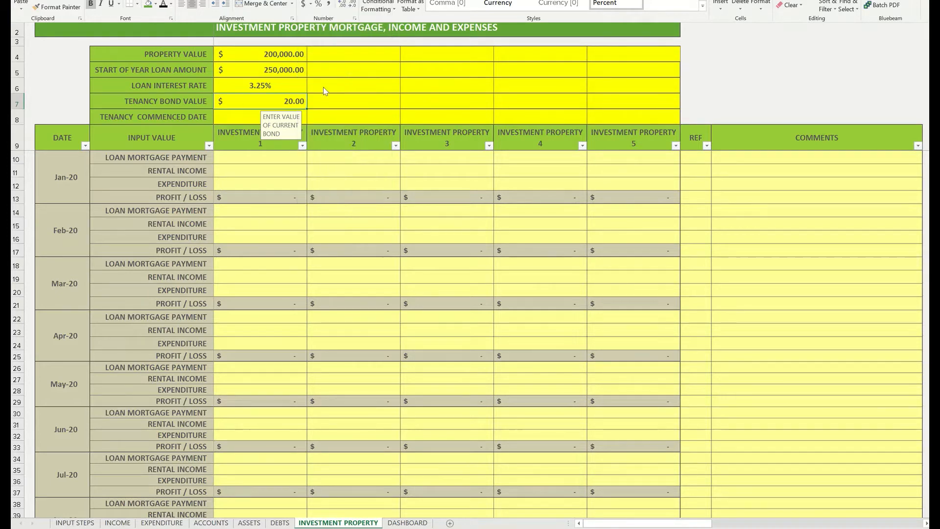
{"action": "double_click", "coordinate": [285, 102]}
{"action": "type", "text": "000"}
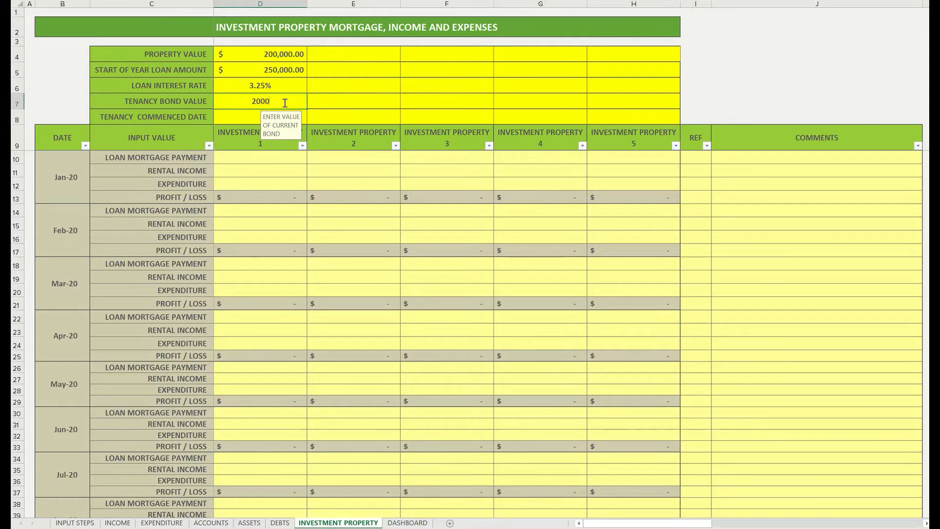
{"action": "key", "text": "Tab"}
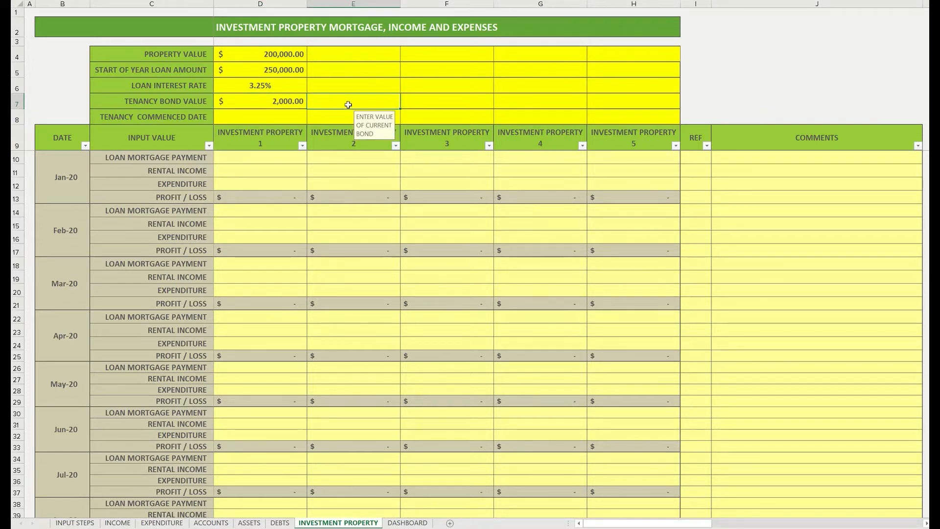
Step: Set the tenancy commenced date of Investment Property 1 to 01-07-19
{"action": "left_click", "coordinate": [250, 120]}
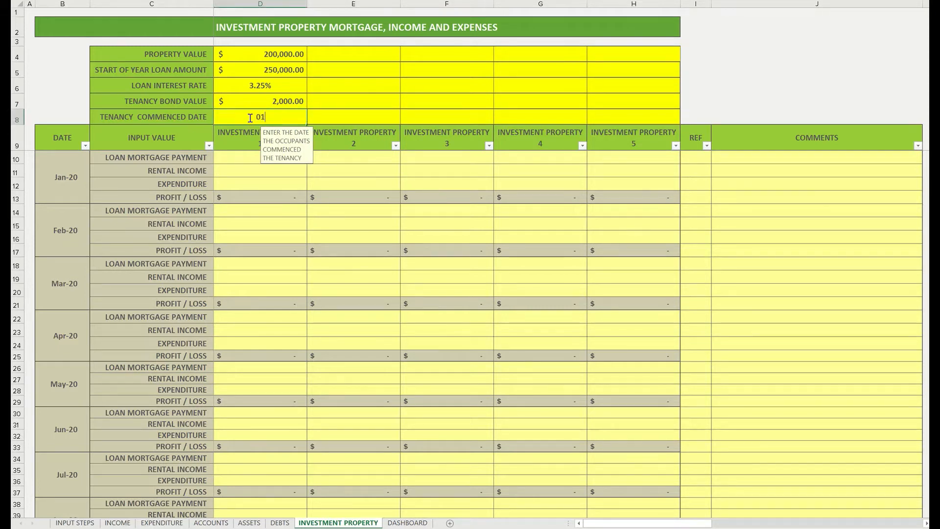
{"action": "type", "text": "01-07-19"}
{"action": "key", "text": "Return"}
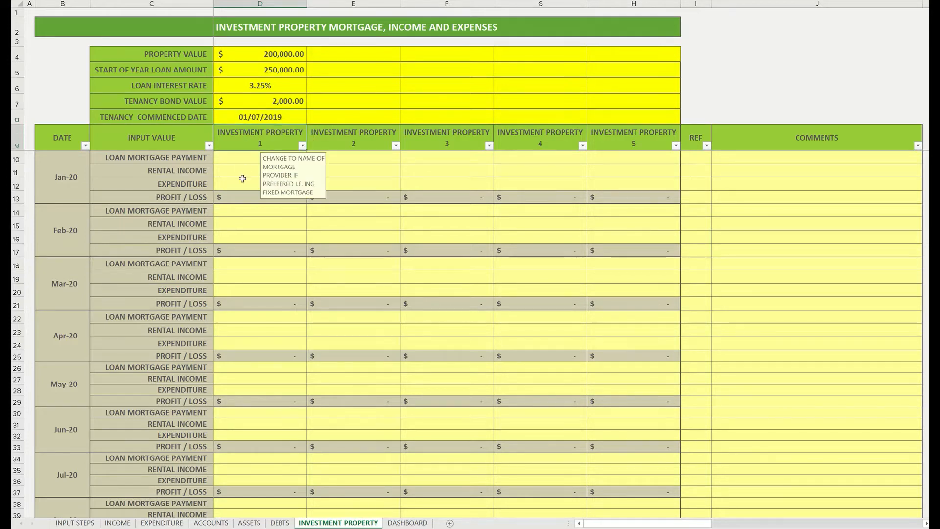
Step: Enter a Jan-20 loan mortgage payment of 500 for Investment Property 1
{"action": "left_click", "coordinate": [241, 156]}
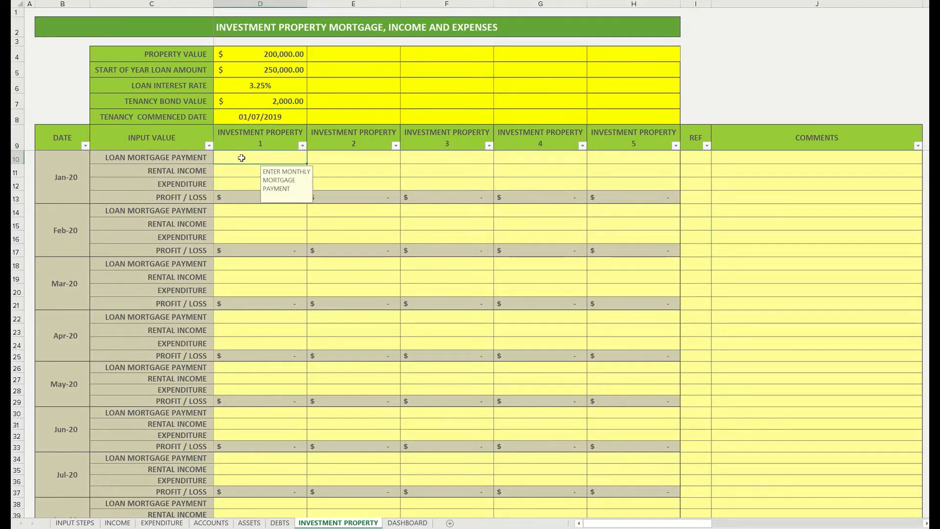
{"action": "type", "text": "500"}
{"action": "key", "text": "Return"}
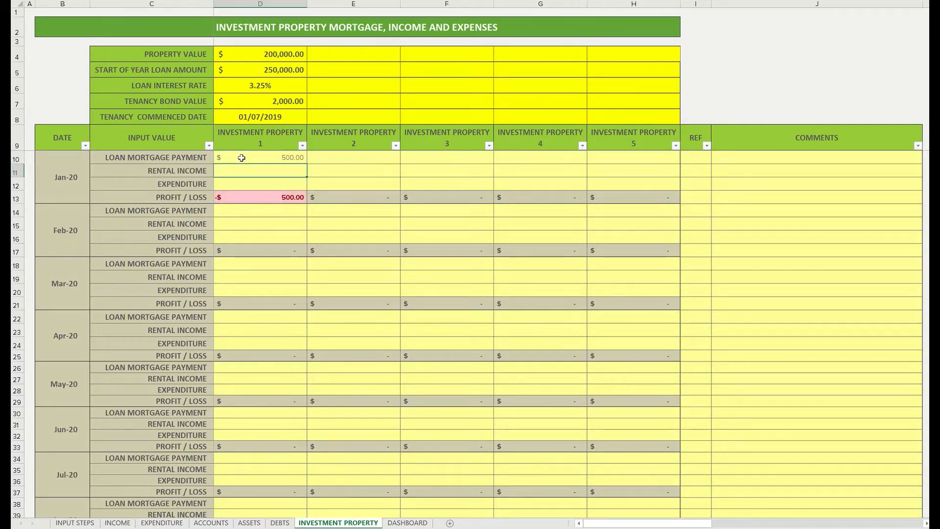
Step: Enter a Jan-20 rental income of 800 and an expenditure of 50 for Investment Property 1
{"action": "type", "text": "800"}
{"action": "key", "text": "Return"}
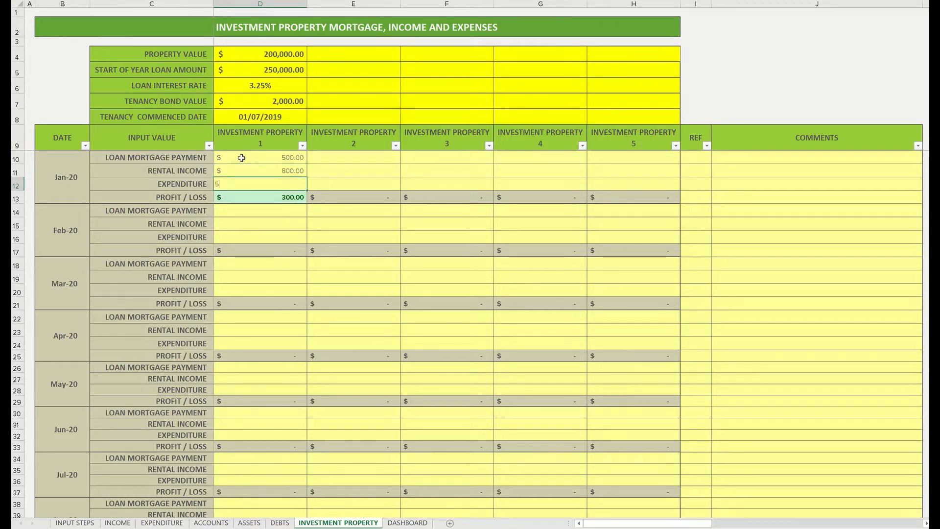
{"action": "key", "text": "Return"}
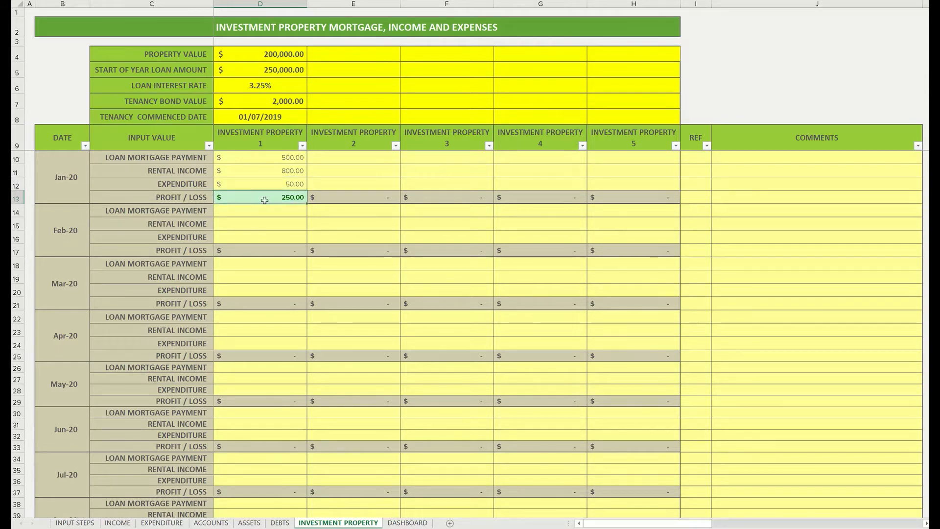
Step: Copy the Jan-20 mortgage payment, rental income and expenditure of Investment Property 1 into Feb-20 and Mar-20
{"action": "left_click_drag", "start_coordinate": [271, 157], "coordinate": [272, 183]}
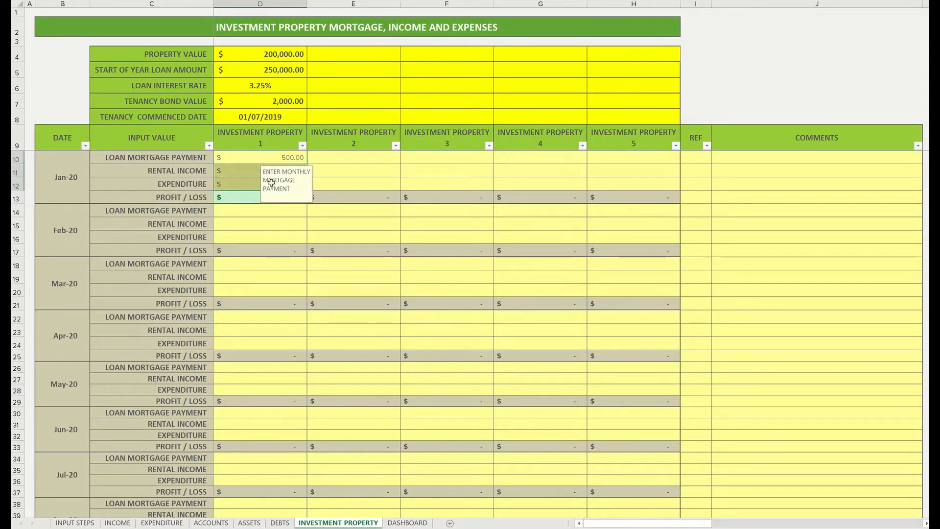
{"action": "key", "text": "ctrl+c"}
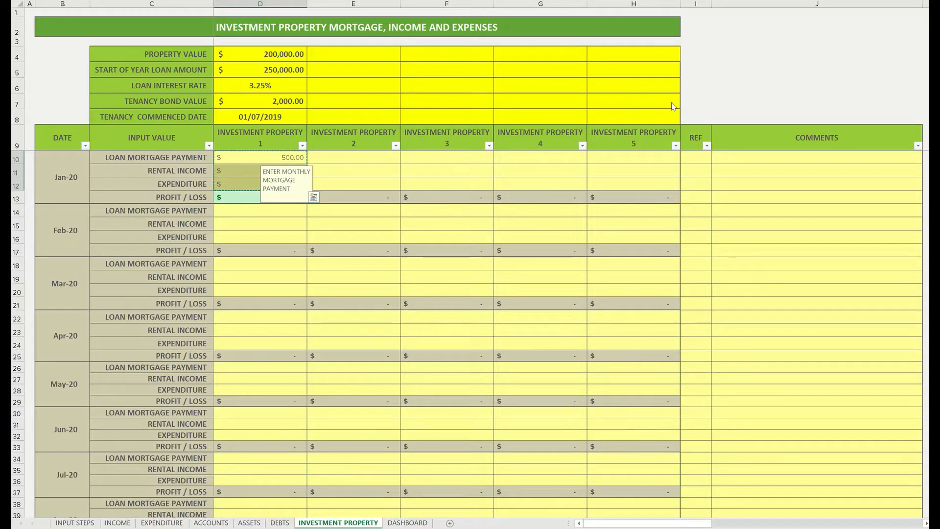
{"action": "left_click_drag", "start_coordinate": [247, 210], "coordinate": [250, 232]}
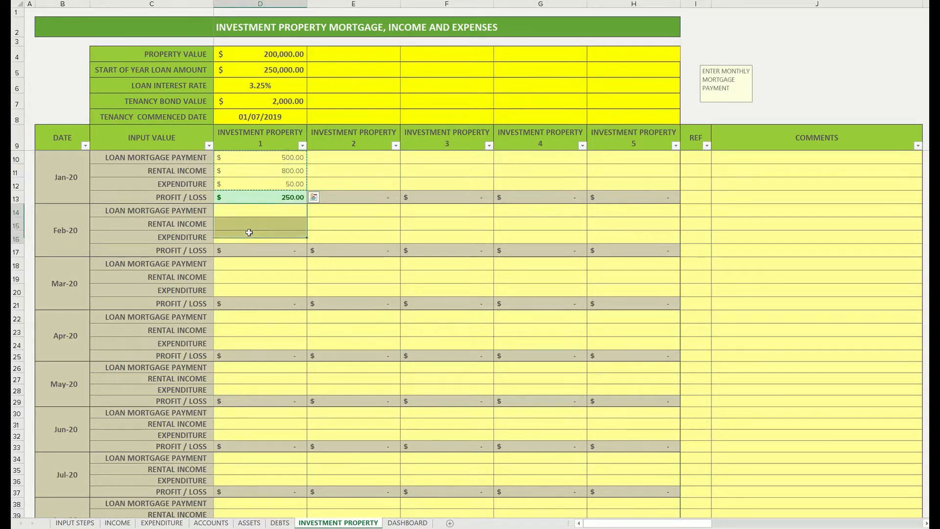
{"action": "key", "text": "ctrl+v"}
{"action": "left_click_drag", "start_coordinate": [251, 264], "coordinate": [249, 289]}
{"action": "key", "text": "ctrl+v"}
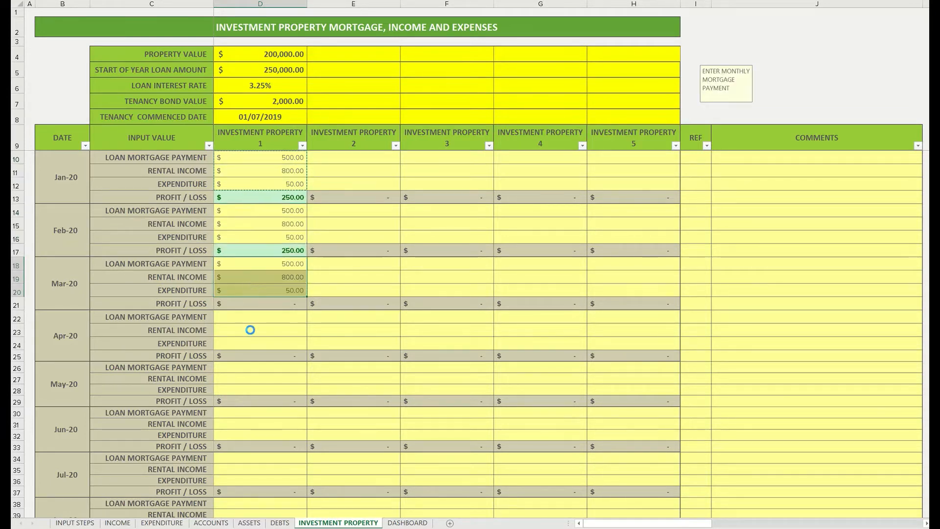
Step: Paste the copied monthly values into the Apr-20, May-20 and Jun-20 entries of Investment Property 1
{"action": "scroll", "coordinate": [253, 318], "scroll_direction": "down", "scroll_amount": 2}
{"action": "left_click_drag", "start_coordinate": [264, 237], "coordinate": [252, 356]}
{"action": "key", "text": "ctrl+v"}
{"action": "key", "text": "ctrl+v"}
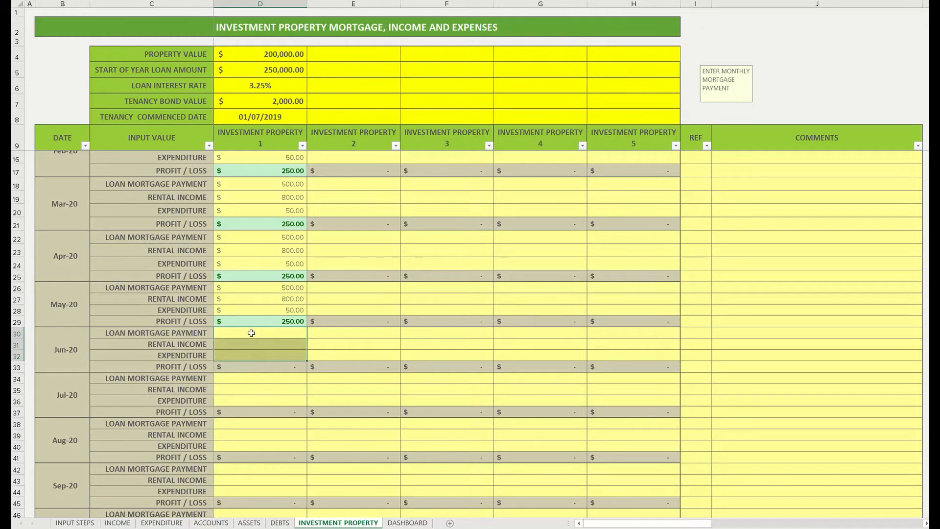
{"action": "key", "text": "ctrl+v"}
Step: Paste the copied monthly values into the Jul-20, Aug-20 and Sep-20 entries of Investment Property 1
{"action": "scroll", "coordinate": [252, 352], "scroll_direction": "down", "scroll_amount": 3}
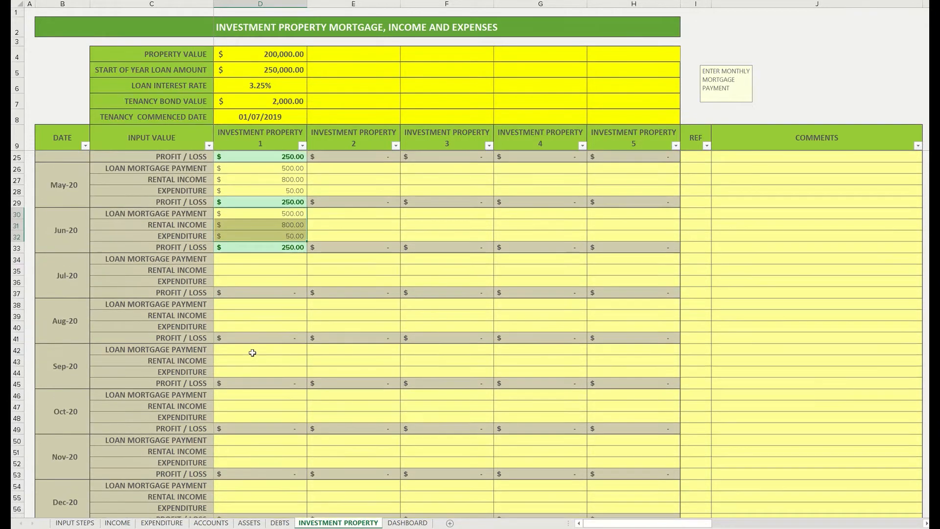
{"action": "left_click_drag", "start_coordinate": [263, 258], "coordinate": [250, 371]}
{"action": "key", "text": "ctrl+v"}
{"action": "key", "text": "ctrl+v"}
{"action": "key", "text": "ctrl+v"}
Step: Paste the copied monthly values into the Oct-20, Nov-20 and Dec-20 entries of Investment Property 1
{"action": "scroll", "coordinate": [253, 358], "scroll_direction": "down", "scroll_amount": 5}
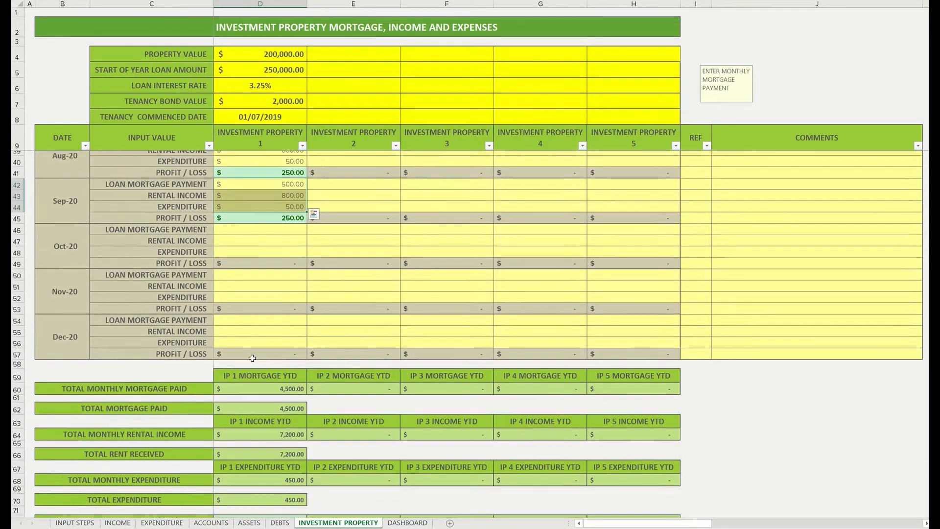
{"action": "left_click_drag", "start_coordinate": [252, 226], "coordinate": [246, 340]}
{"action": "key", "text": "ctrl+v"}
{"action": "key", "text": "ctrl+v"}
{"action": "key", "text": "ctrl+v"}
Step: Review the year-to-date mortgage, rent, expenditure and profit totals and the gross yield of Investment Property 1
{"action": "scroll", "coordinate": [246, 337], "scroll_direction": "down", "scroll_amount": 2}
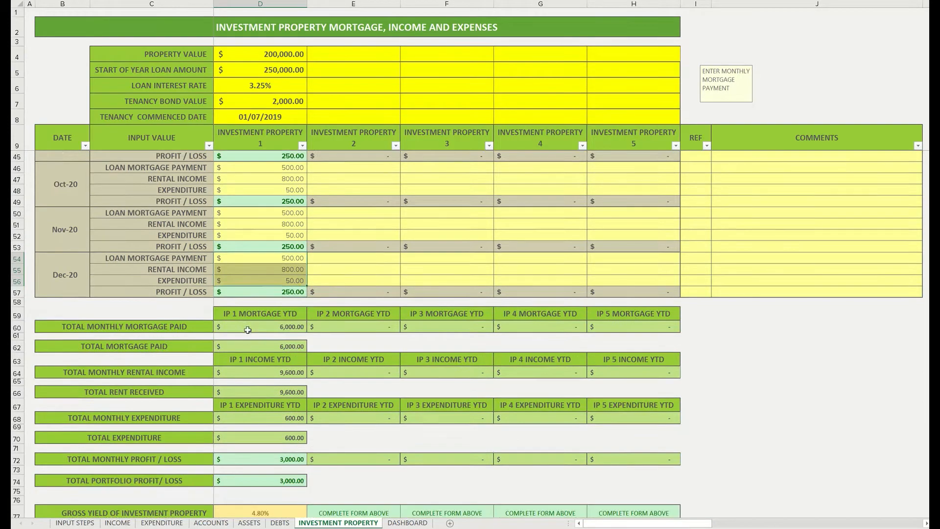
{"action": "scroll", "coordinate": [248, 330], "scroll_direction": "down", "scroll_amount": 4}
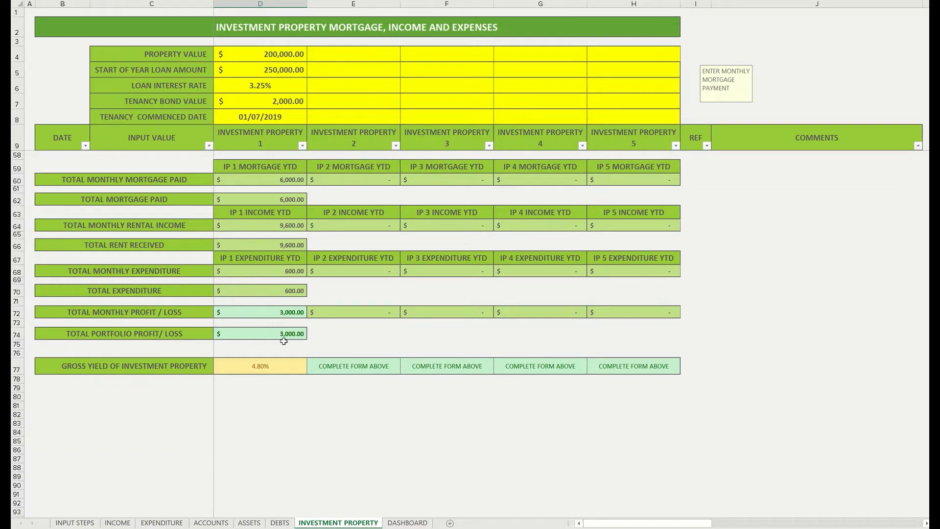
{"action": "left_click", "coordinate": [268, 371]}
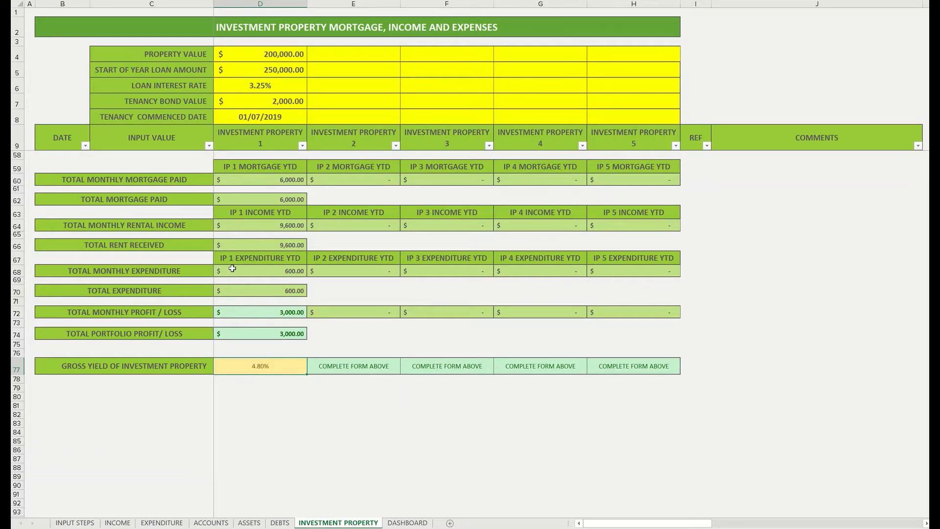
{"action": "scroll", "coordinate": [232, 268], "scroll_direction": "up", "scroll_amount": 14}
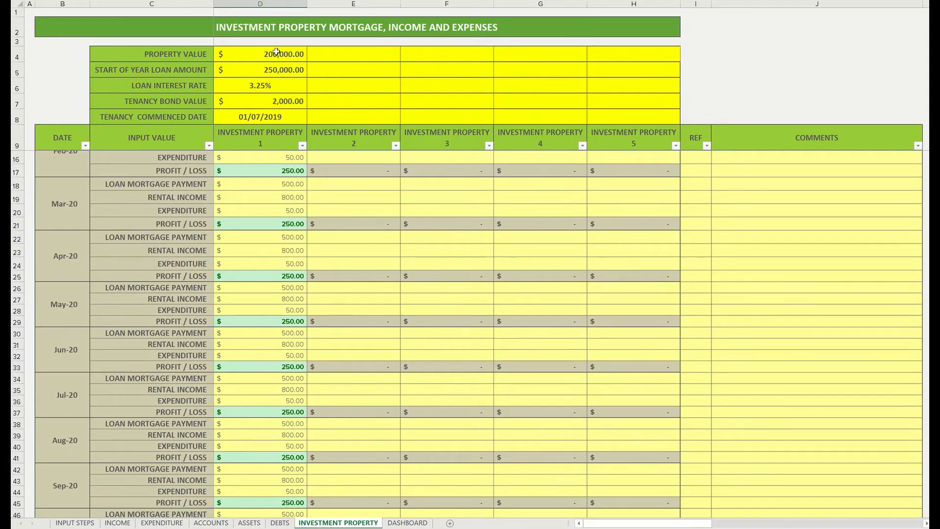
{"action": "scroll", "coordinate": [273, 274], "scroll_direction": "down", "scroll_amount": 12}
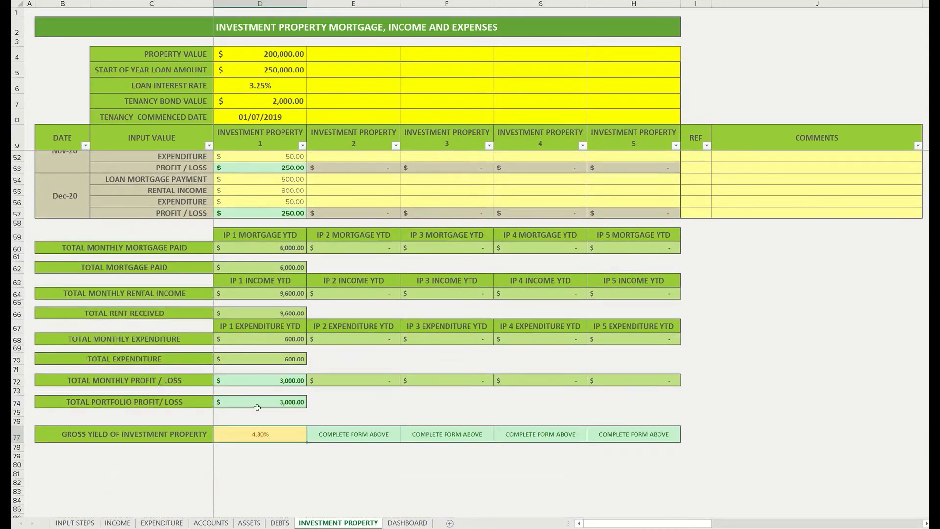
{"action": "scroll", "coordinate": [261, 439], "scroll_direction": "down", "scroll_amount": 1}
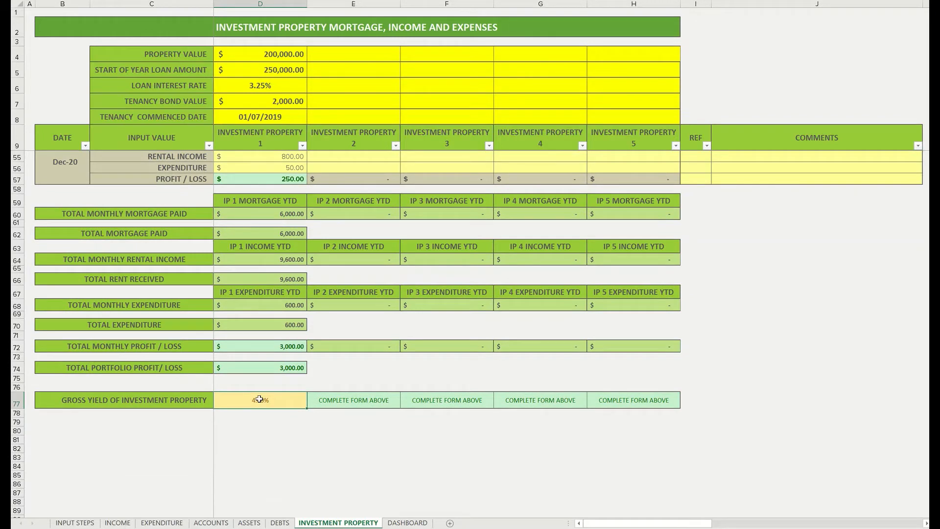
Step: Add the comment "NEW PAIN JOB." to the Jan-20 expenditure row and set its reference to IP1
{"action": "scroll", "coordinate": [260, 400], "scroll_direction": "up", "scroll_amount": 15}
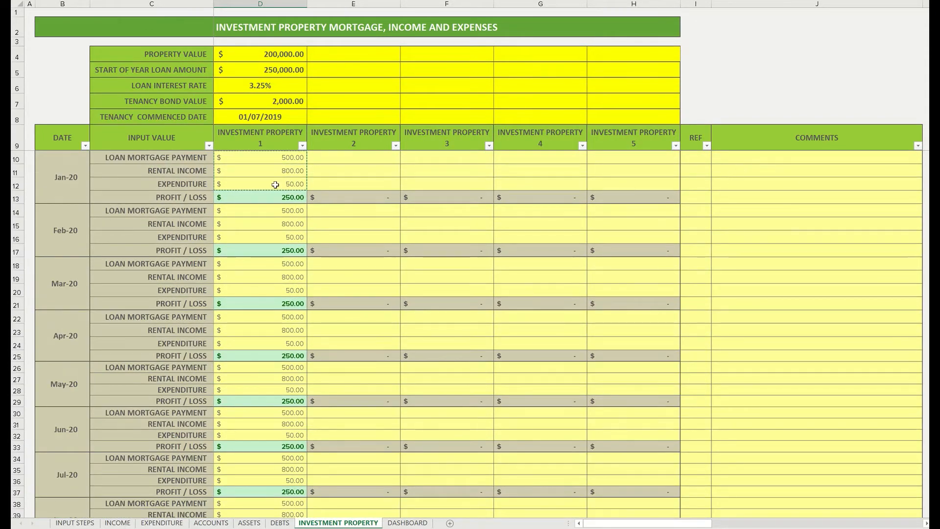
{"action": "left_click", "coordinate": [743, 182]}
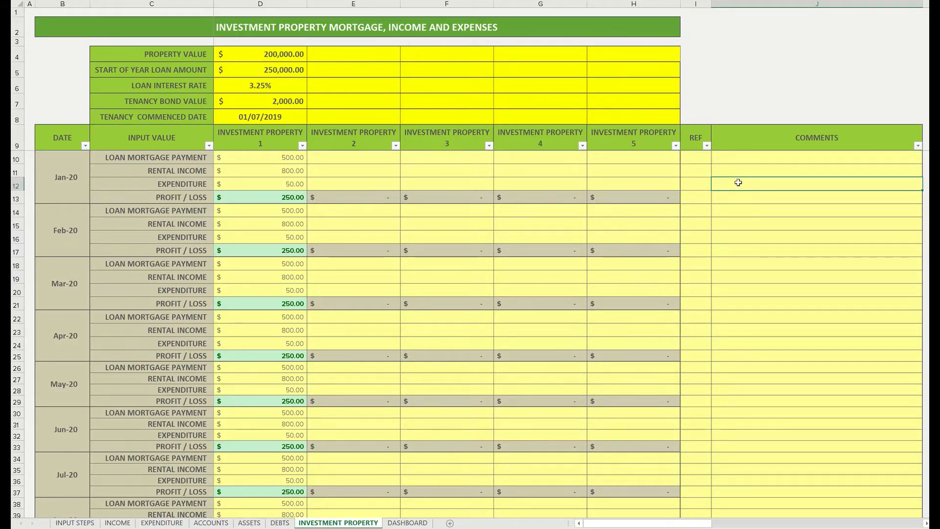
{"action": "type", "text": "NEW PAIN JOB."}
{"action": "left_click", "coordinate": [692, 183]}
{"action": "left_click", "coordinate": [715, 186]}
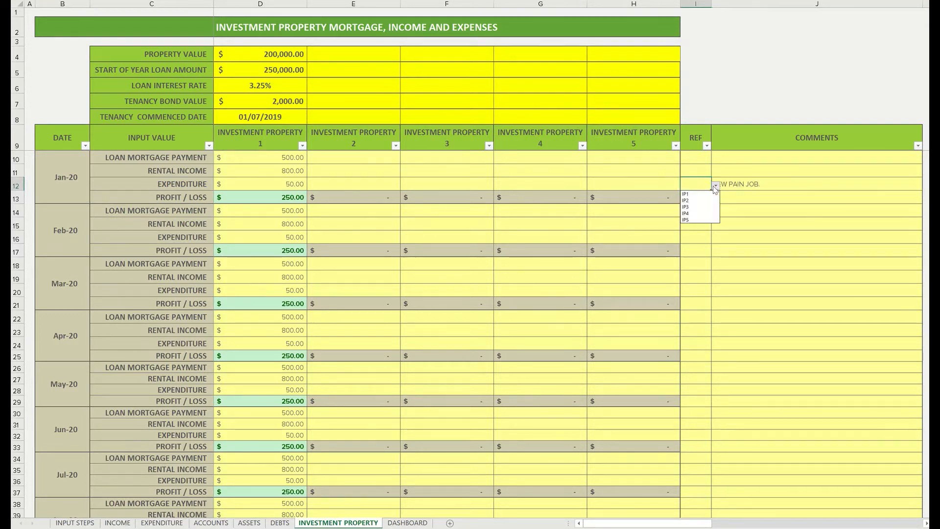
{"action": "left_click", "coordinate": [698, 195]}
{"action": "left_click", "coordinate": [728, 219]}
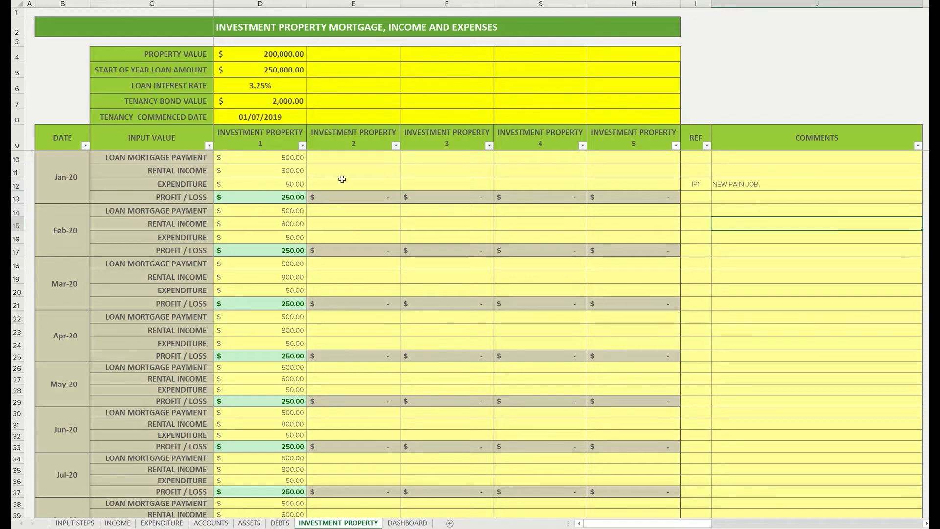
Step: Set the Jan-20 expenditure of Investment Property 1 to 200
{"action": "left_click", "coordinate": [291, 183]}
{"action": "type", "text": "2"}
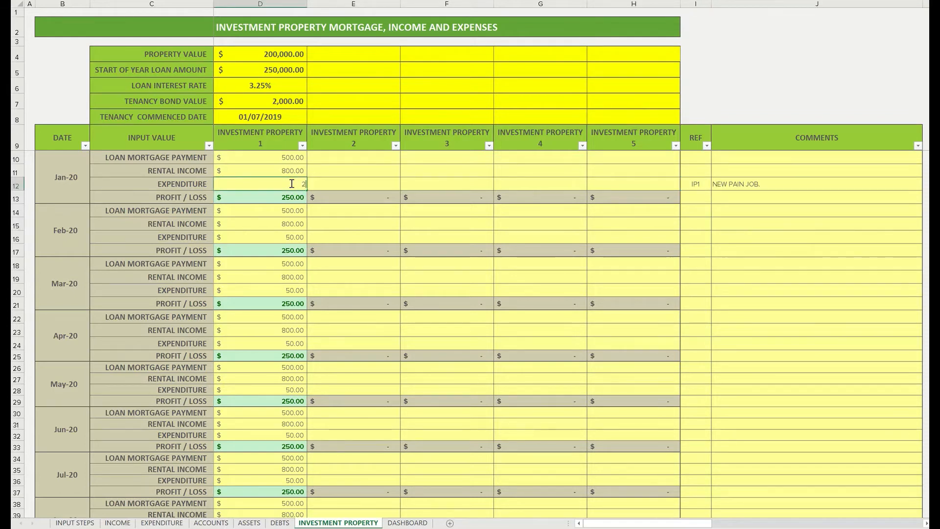
{"action": "key", "text": "Return"}
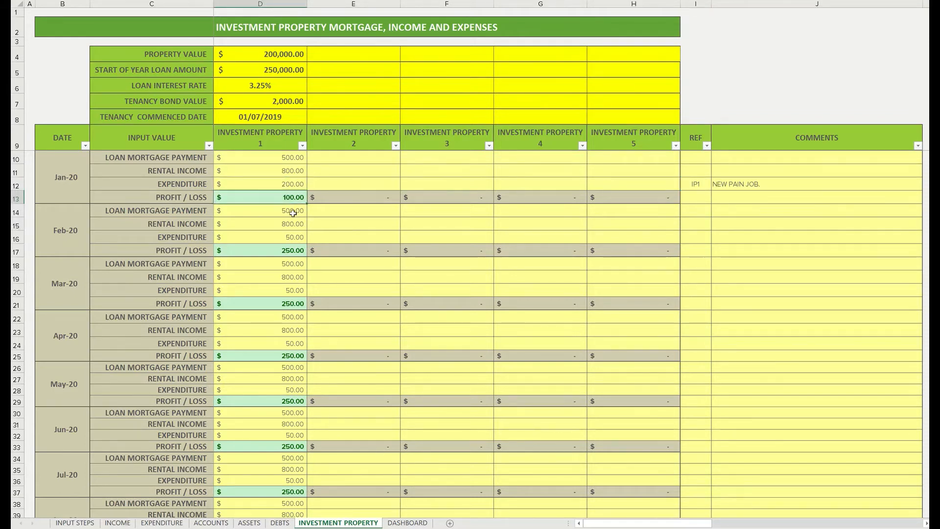
Step: Set the Feb-20 expenditure row's reference to IP1 and add the comment "NEW LANDSCAPING"
{"action": "left_click", "coordinate": [701, 238]}
{"action": "left_click", "coordinate": [715, 239]}
{"action": "left_click", "coordinate": [703, 247]}
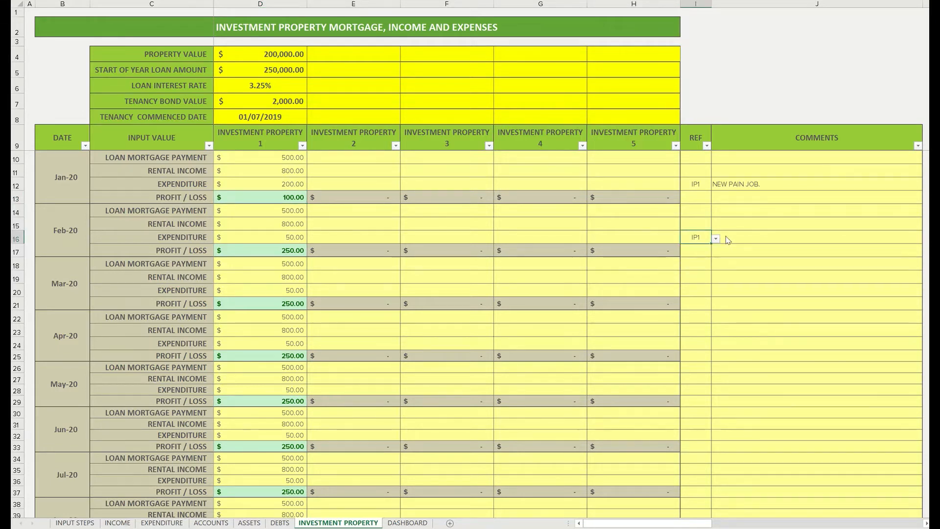
{"action": "key", "text": "Tab"}
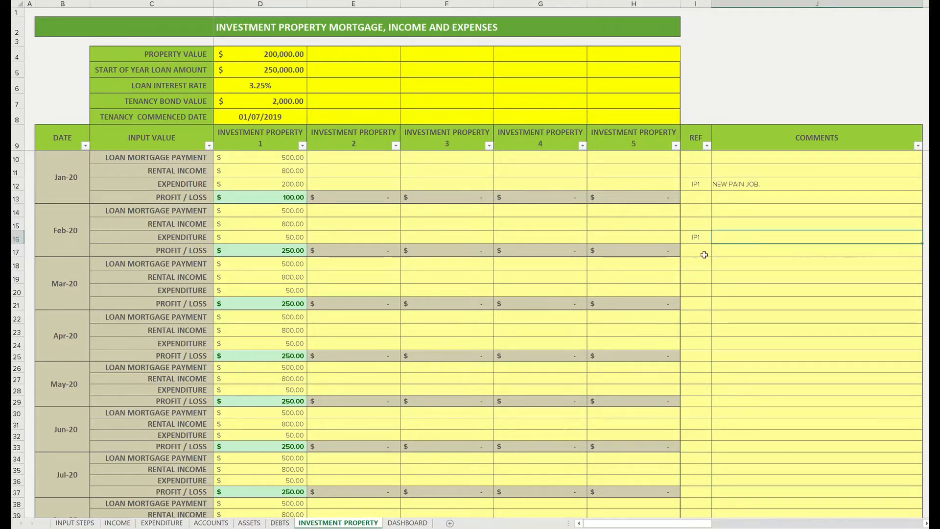
{"action": "type", "text": "NEW LANDSCAPING"}
{"action": "left_click", "coordinate": [713, 282]}
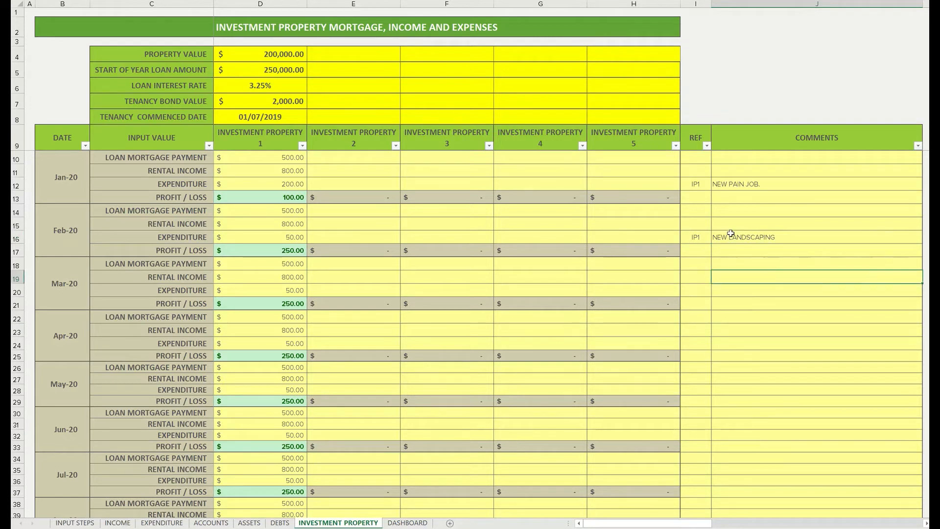
Step: Set the Feb-20 expenditure of Investment Property 1 to 400
{"action": "left_click", "coordinate": [730, 235]}
{"action": "left_click", "coordinate": [255, 235]}
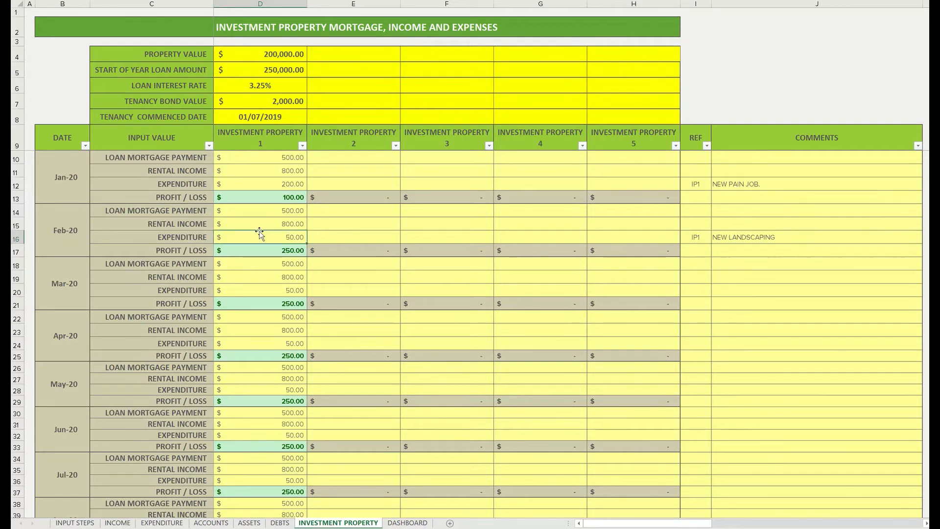
{"action": "type", "text": "400"}
{"action": "key", "text": "Return"}
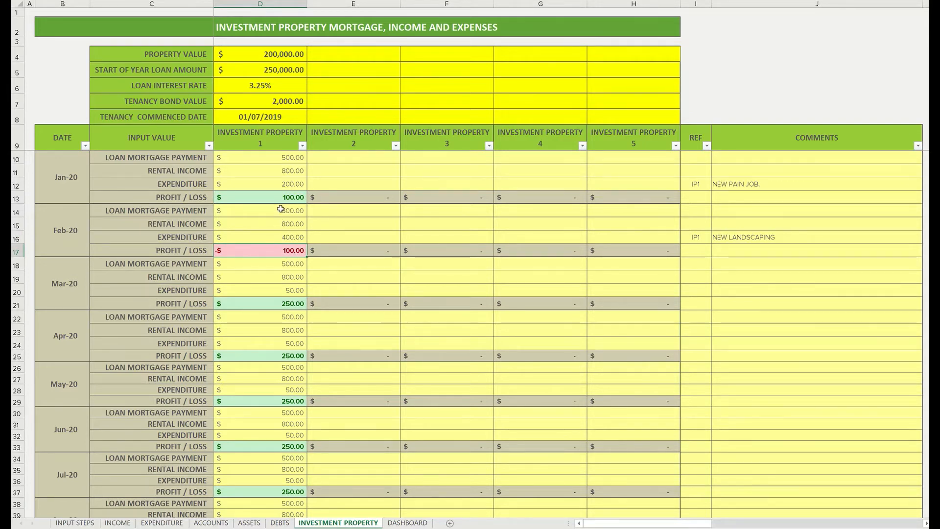
Step: Check the summary totals, portfolio profit/loss and gross yield against the monthly entries of Investment Property 1
{"action": "scroll", "coordinate": [272, 267], "scroll_direction": "down", "scroll_amount": 4}
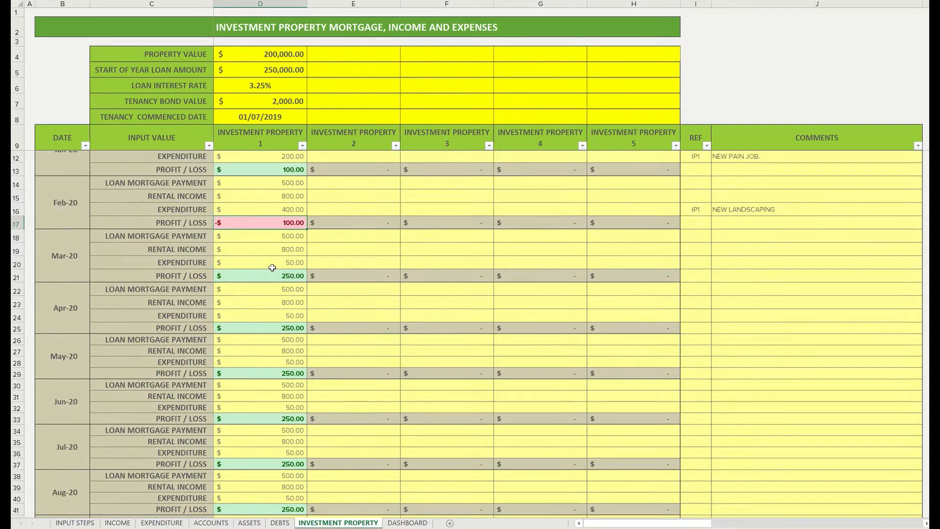
{"action": "scroll", "coordinate": [272, 267], "scroll_direction": "down", "scroll_amount": 10}
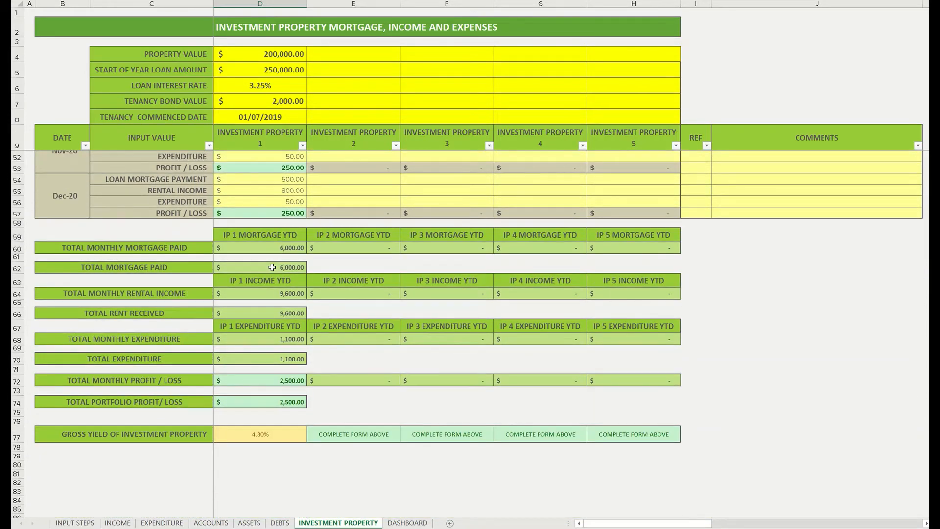
{"action": "left_click", "coordinate": [270, 433]}
{"action": "left_click", "coordinate": [272, 402]}
{"action": "scroll", "coordinate": [277, 401], "scroll_direction": "up", "scroll_amount": 14}
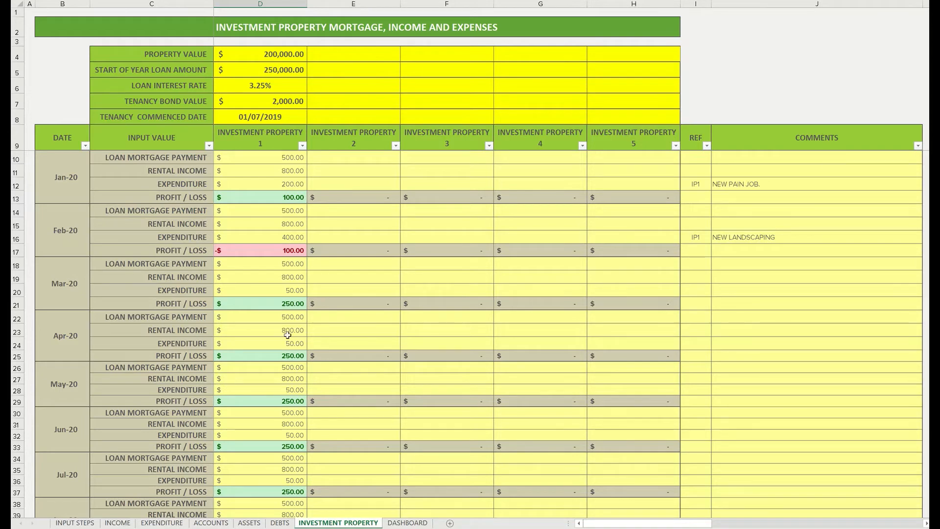
{"action": "scroll", "coordinate": [285, 333], "scroll_direction": "down", "scroll_amount": 10}
{"action": "scroll", "coordinate": [287, 334], "scroll_direction": "down", "scroll_amount": 4}
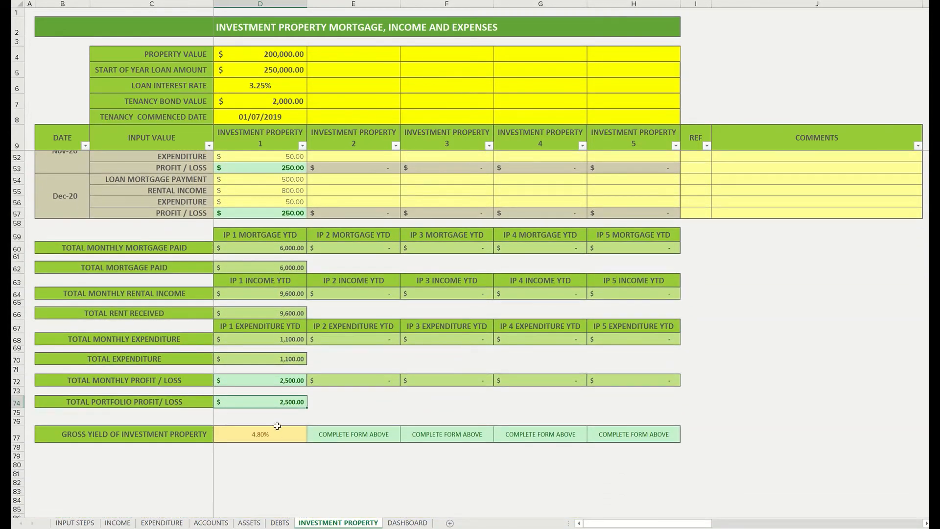
Step: Examine the year-to-date investment property performance table and chart on the DASHBOARD sheet
{"action": "left_click", "coordinate": [399, 523]}
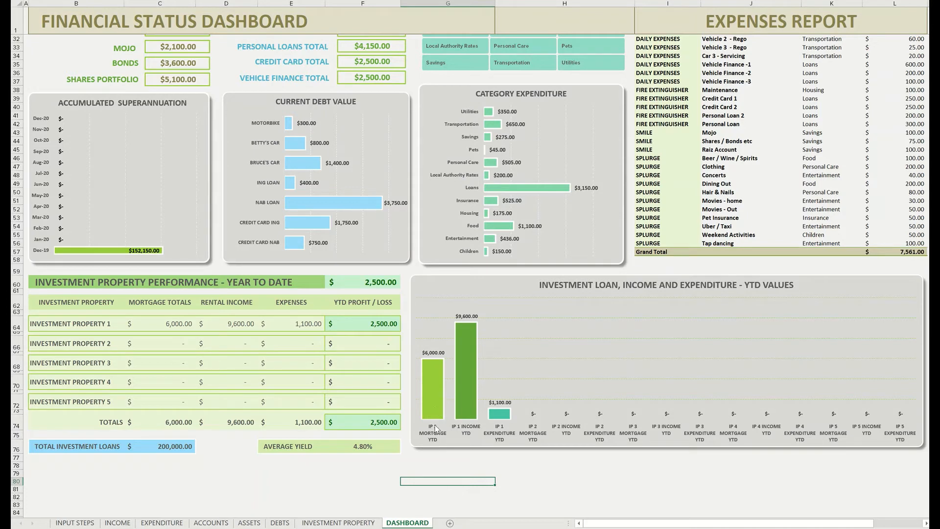
{"action": "mouse_move", "coordinate": [434, 372]}
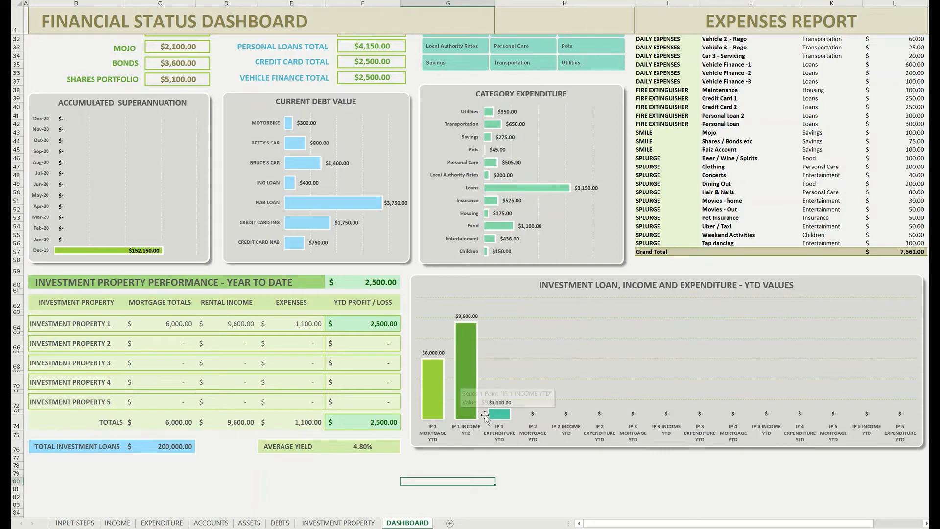
{"action": "mouse_move", "coordinate": [501, 418]}
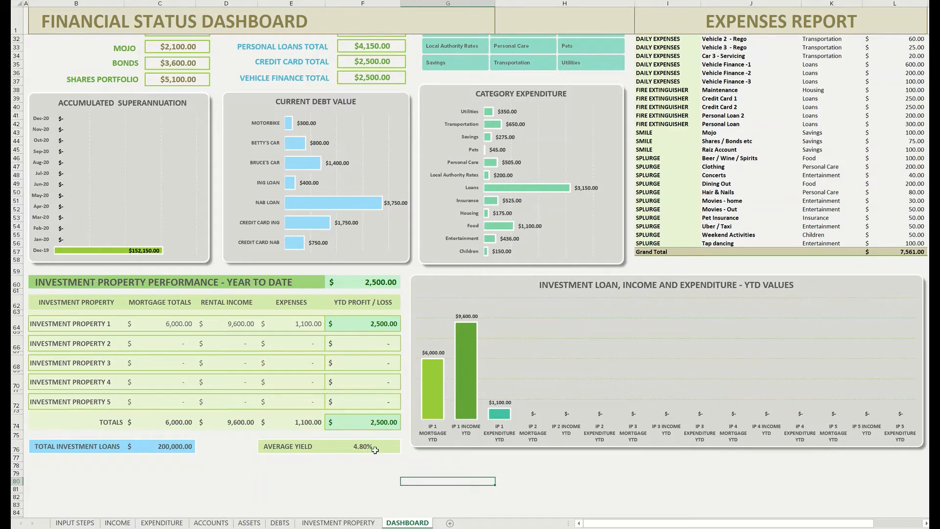
Step: On the INVESTMENT PROPERTY sheet, set Investment Property 2's property value to 750000 and its start-of-year loan amount to 500000
{"action": "left_click", "coordinate": [338, 523]}
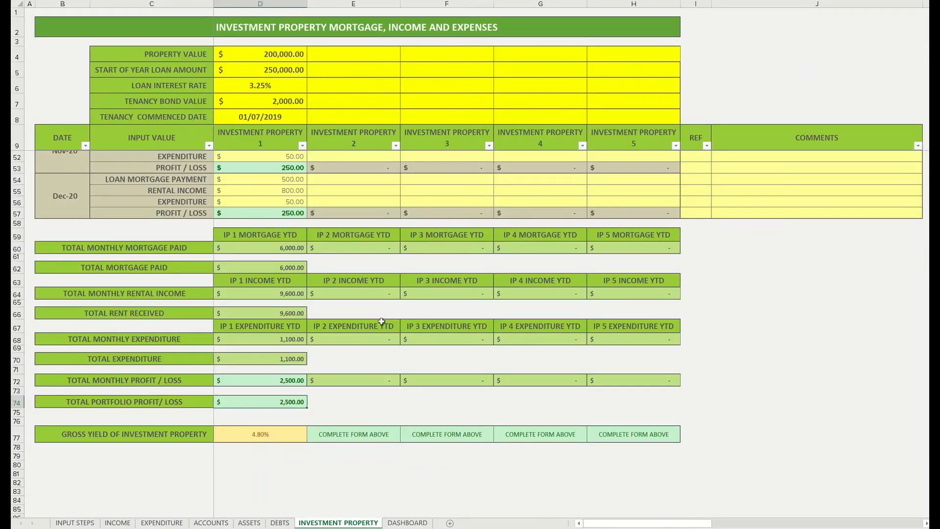
{"action": "scroll", "coordinate": [440, 87], "scroll_direction": "up", "scroll_amount": 6}
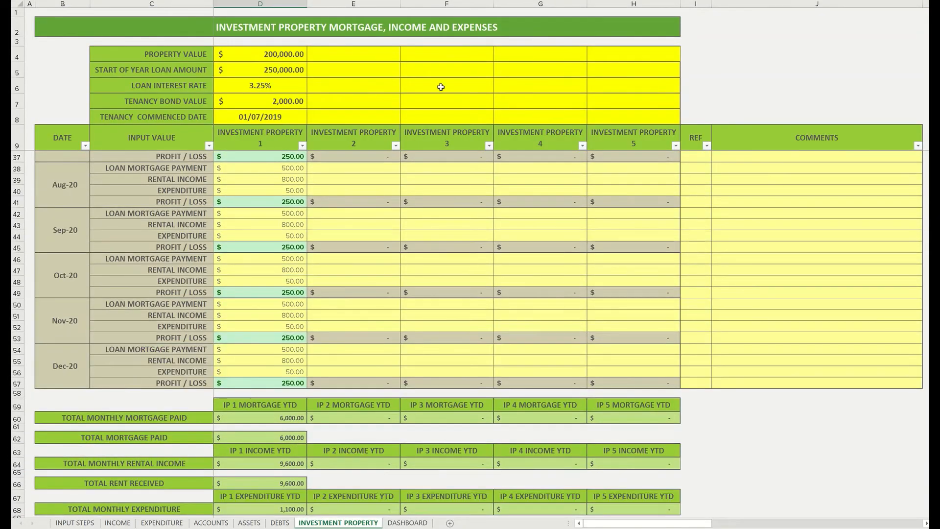
{"action": "left_click", "coordinate": [364, 53]}
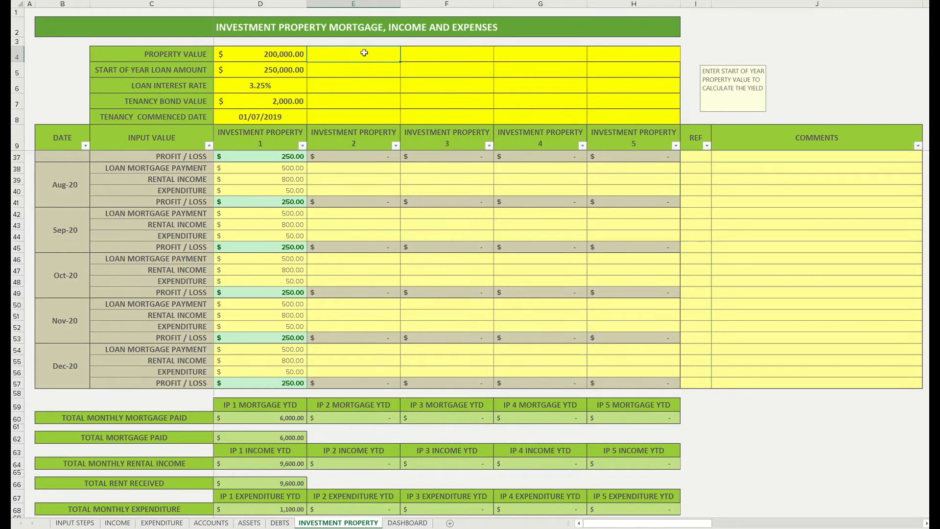
{"action": "type", "text": "75"}
{"action": "type", "text": "0,"}
{"action": "type", "text": "00"}
{"action": "type", "text": "00"}
{"action": "key", "text": "Return"}
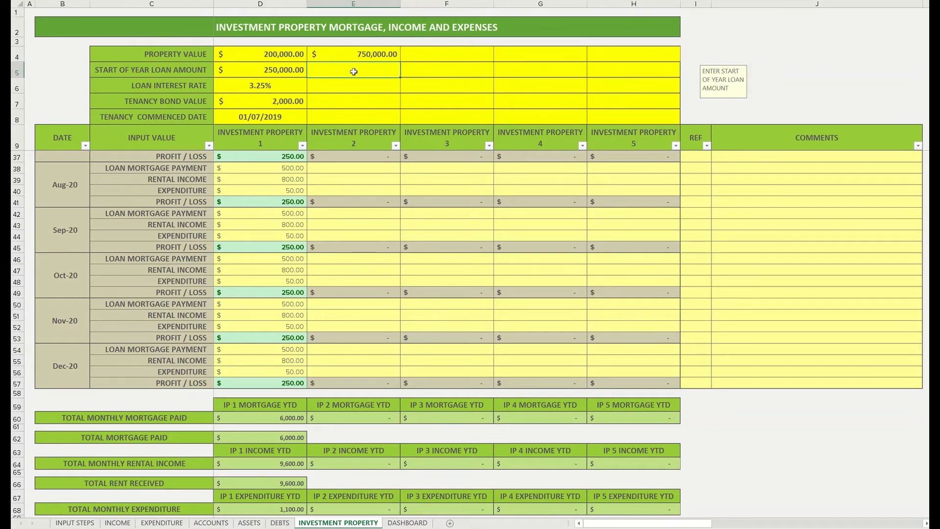
{"action": "type", "text": "500000"}
{"action": "key", "text": "Return"}
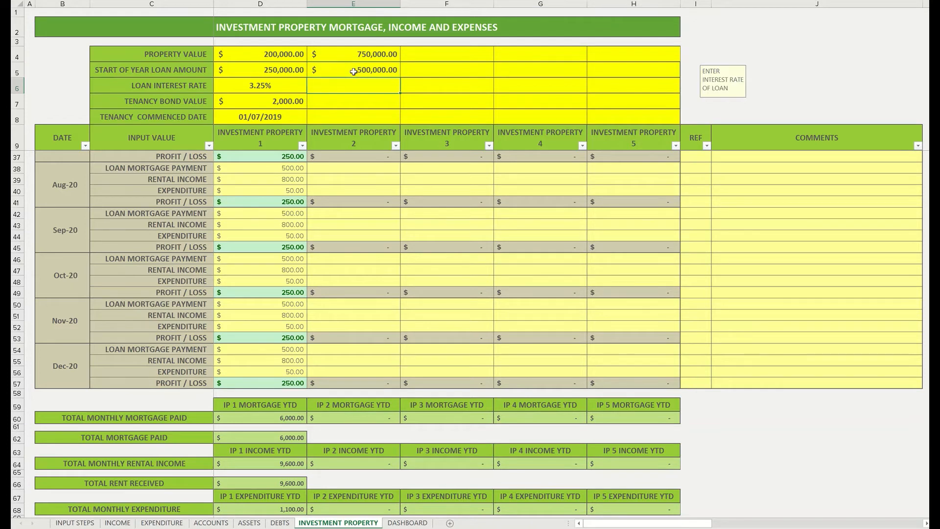
Step: Set Investment Property 2's loan interest rate to 3.5%, tenancy bond value to 2000 and tenancy commenced date to 01/08/2019
{"action": "type", "text": "3.5"}
{"action": "key", "text": "Return"}
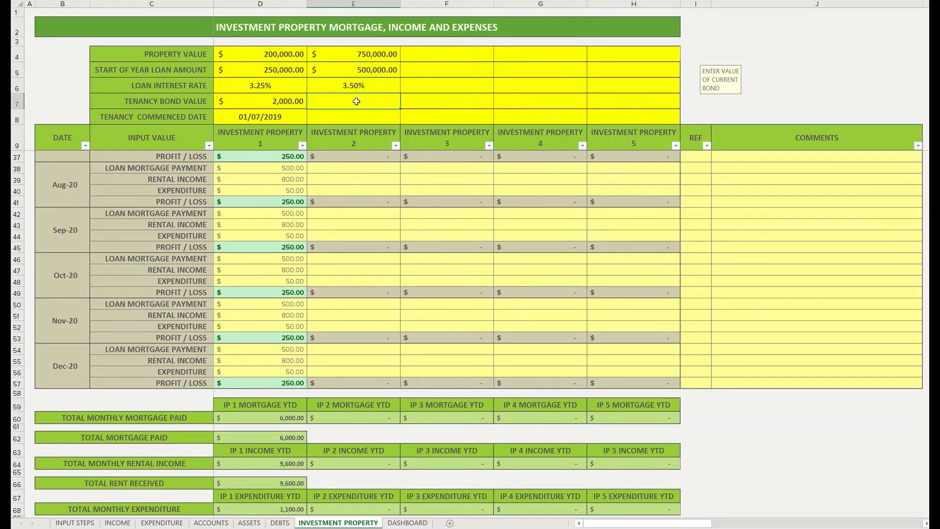
{"action": "type", "text": "2000"}
{"action": "key", "text": "Return"}
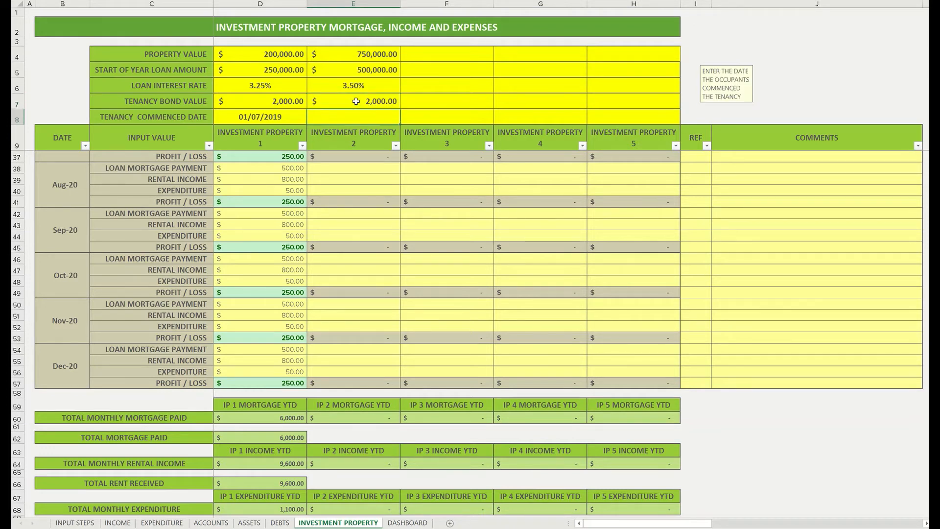
{"action": "type", "text": "01-08-19"}
{"action": "key", "text": "Return"}
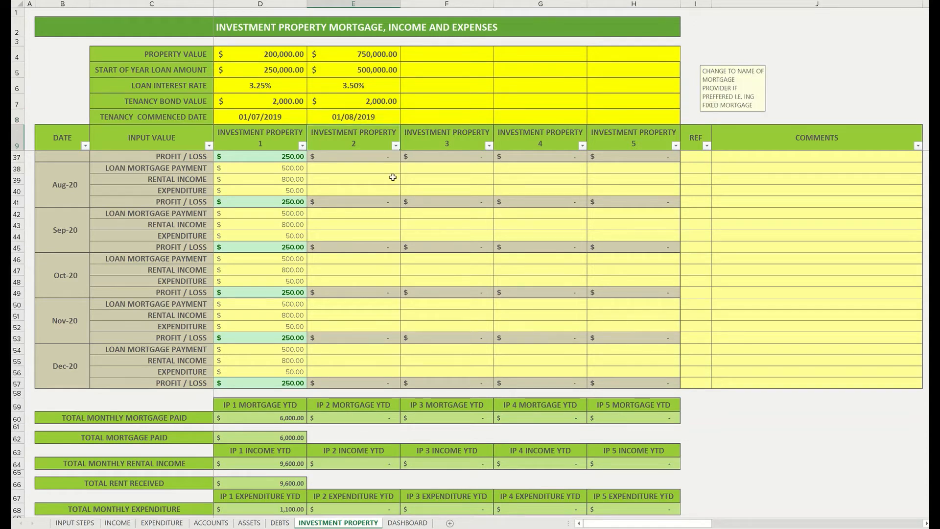
Step: Enter Investment Property 2's Aug-20 figures: mortgage payment 1000, rental income 800 and expenditure 50
{"action": "left_click", "coordinate": [356, 165]}
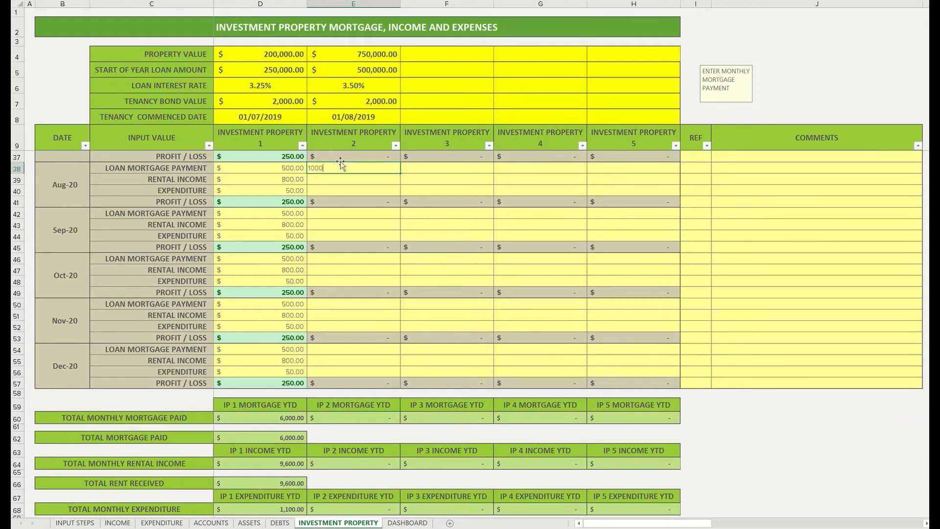
{"action": "key", "text": "Return"}
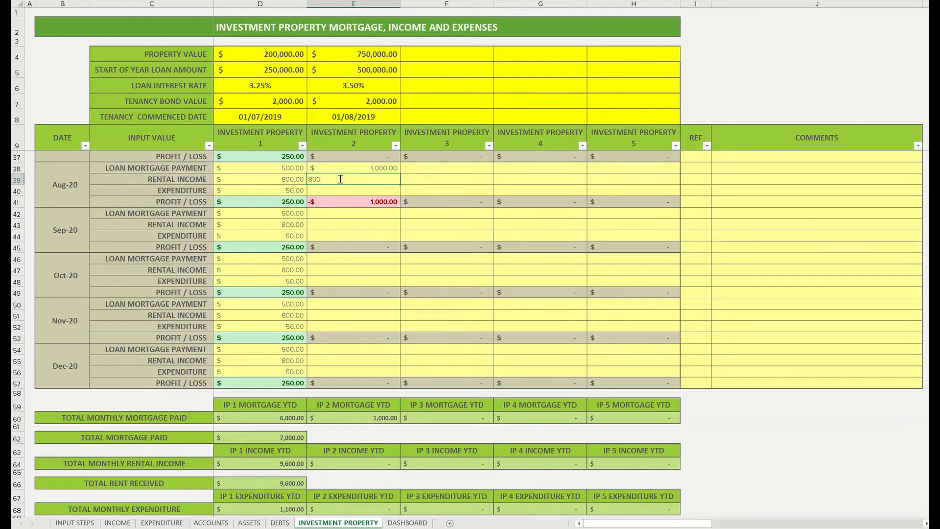
{"action": "key", "text": "Return"}
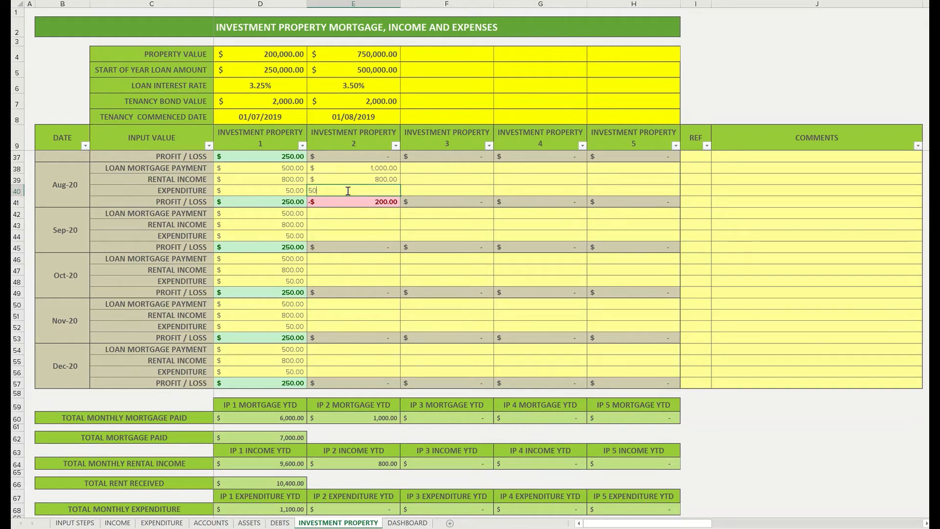
{"action": "key", "text": "Return"}
Step: Copy Investment Property 2's three Aug-20 figures into the Jan-20, Feb-20 and Mar-20 entries
{"action": "scroll", "coordinate": [364, 204], "scroll_direction": "up", "scroll_amount": 4}
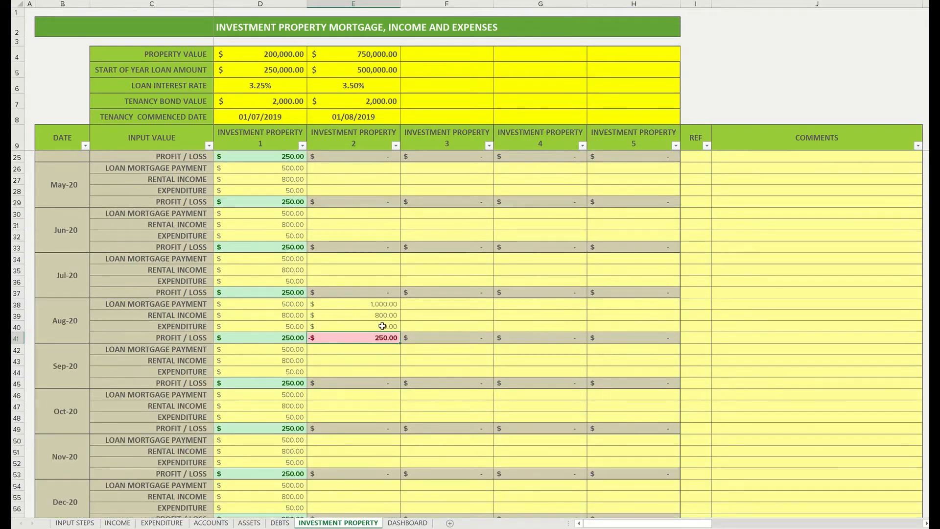
{"action": "left_click_drag", "start_coordinate": [374, 304], "coordinate": [375, 326]}
{"action": "key", "text": "ctrl+c"}
{"action": "scroll", "coordinate": [376, 322], "scroll_direction": "up", "scroll_amount": 2}
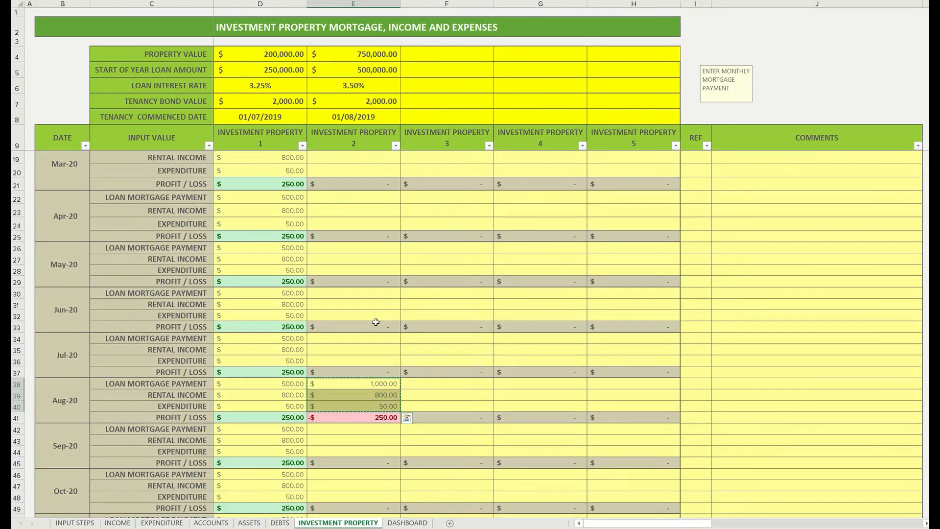
{"action": "scroll", "coordinate": [375, 322], "scroll_direction": "up", "scroll_amount": 3}
{"action": "left_click_drag", "start_coordinate": [367, 157], "coordinate": [350, 289]}
{"action": "key", "text": "ctrl+v"}
{"action": "key", "text": "ctrl+v"}
{"action": "key", "text": "ctrl+v"}
Step: Paste the copied Aug-20 figures into Investment Property 2's Apr-20, May-20 and Jun-20 entries
{"action": "scroll", "coordinate": [359, 346], "scroll_direction": "down", "scroll_amount": 2}
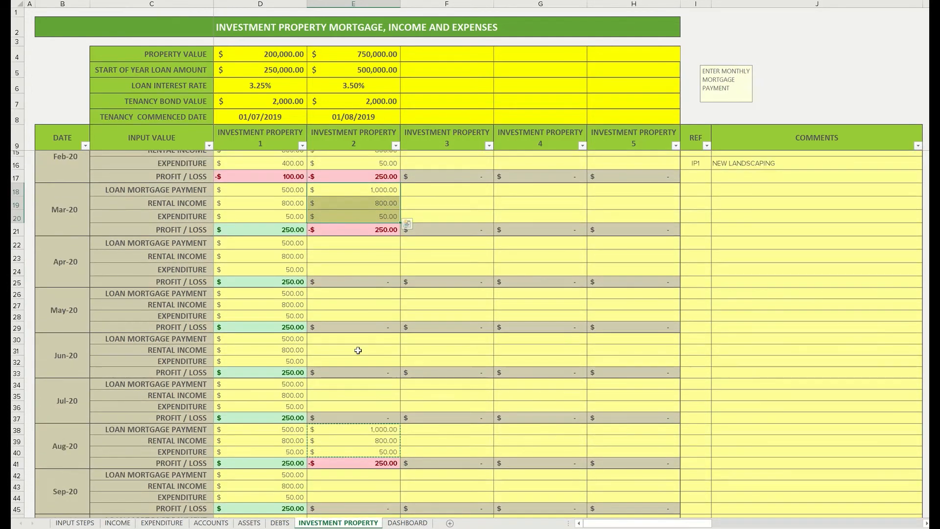
{"action": "left_click_drag", "start_coordinate": [345, 238], "coordinate": [344, 310]}
{"action": "key", "text": "ctrl+v"}
{"action": "key", "text": "ctrl+v"}
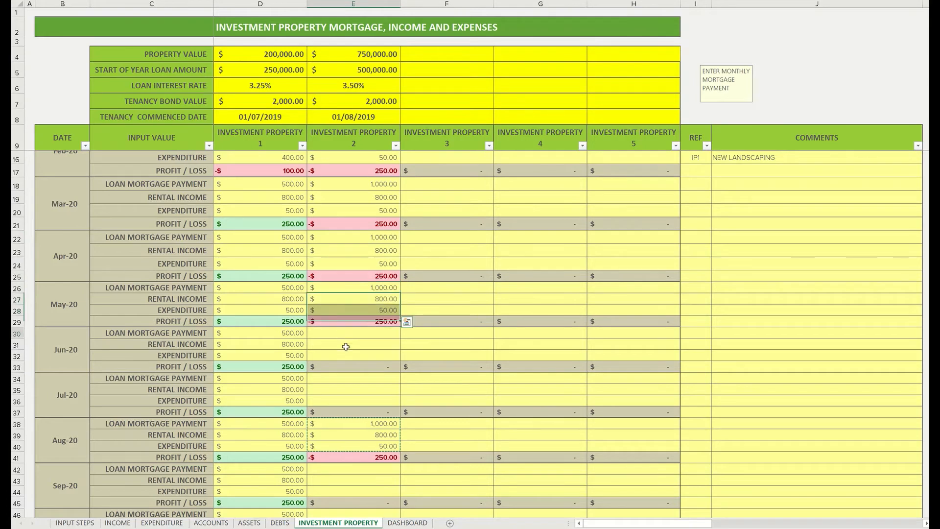
{"action": "mouse_move", "coordinate": [346, 347]}
{"action": "left_mouse_down"}
{"action": "mouse_move", "coordinate": [345, 362]}
{"action": "mouse_move", "coordinate": [348, 353]}
{"action": "left_mouse_up"}
{"action": "left_click", "coordinate": [345, 364]}
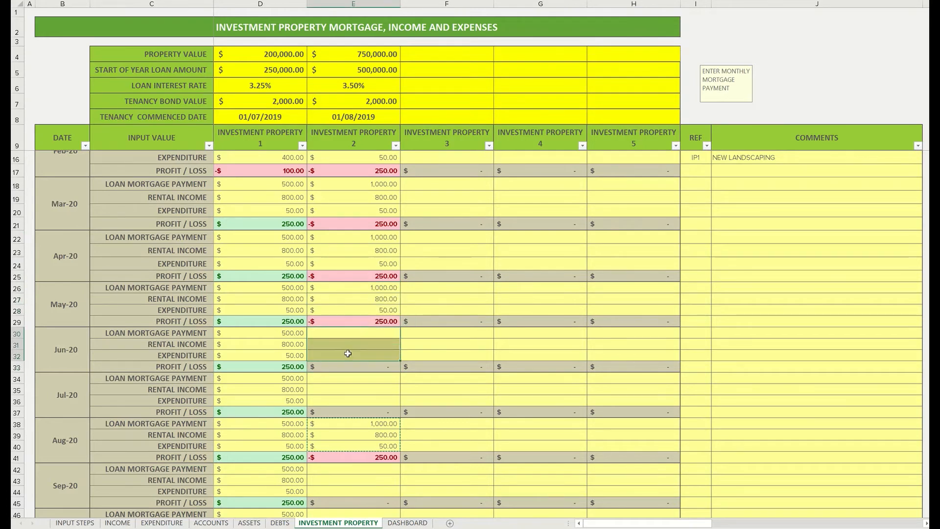
{"action": "key", "text": "ctrl+v"}
Step: Paste the copied Aug-20 figures into Investment Property 2's Jul-20 entries and its Sep-20 through Dec-20 entries
{"action": "scroll", "coordinate": [347, 352], "scroll_direction": "down", "scroll_amount": 4}
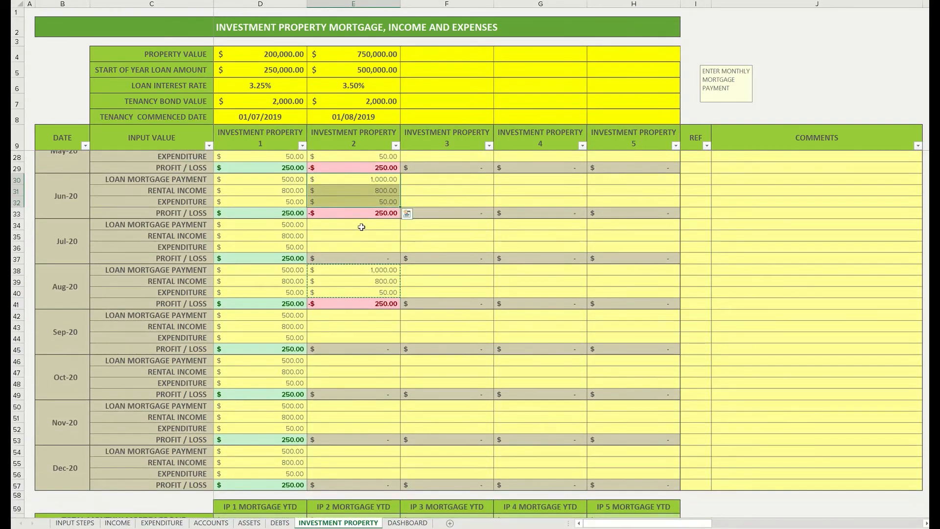
{"action": "left_click_drag", "start_coordinate": [362, 227], "coordinate": [351, 247]}
{"action": "key", "text": "ctrl+v"}
{"action": "left_click", "coordinate": [348, 314]}
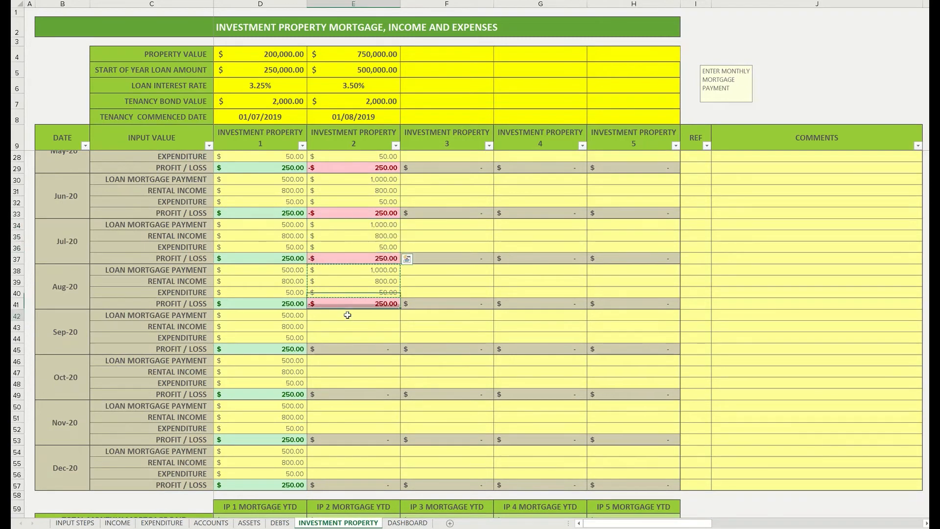
{"action": "left_click_drag", "start_coordinate": [347, 315], "coordinate": [346, 473]}
{"action": "key", "text": "ctrl+v"}
{"action": "key", "text": "ctrl+v"}
{"action": "key", "text": "ctrl+v"}
{"action": "key", "text": "ctrl+v"}
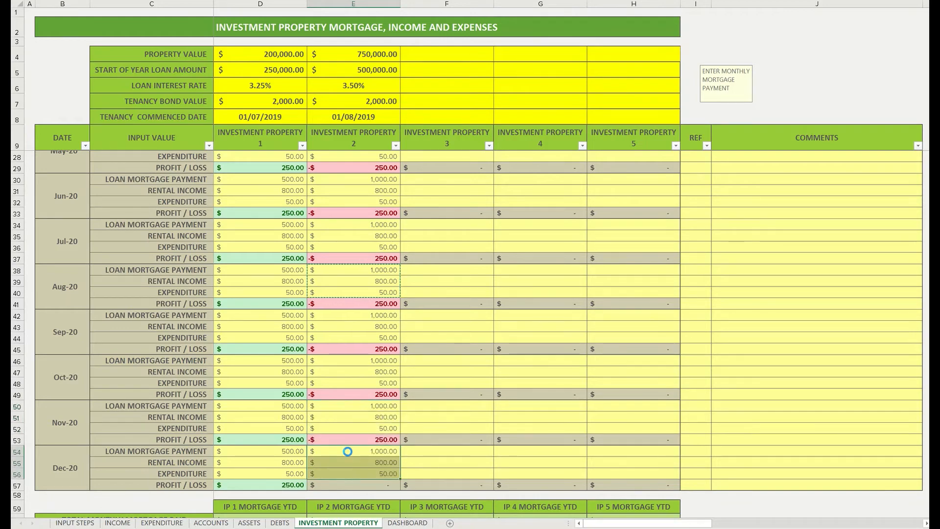
Step: Check the totals, portfolio profit/loss and gross yields of both properties, including the performance table and chart on the DASHBOARD sheet
{"action": "scroll", "coordinate": [348, 451], "scroll_direction": "down", "scroll_amount": 9}
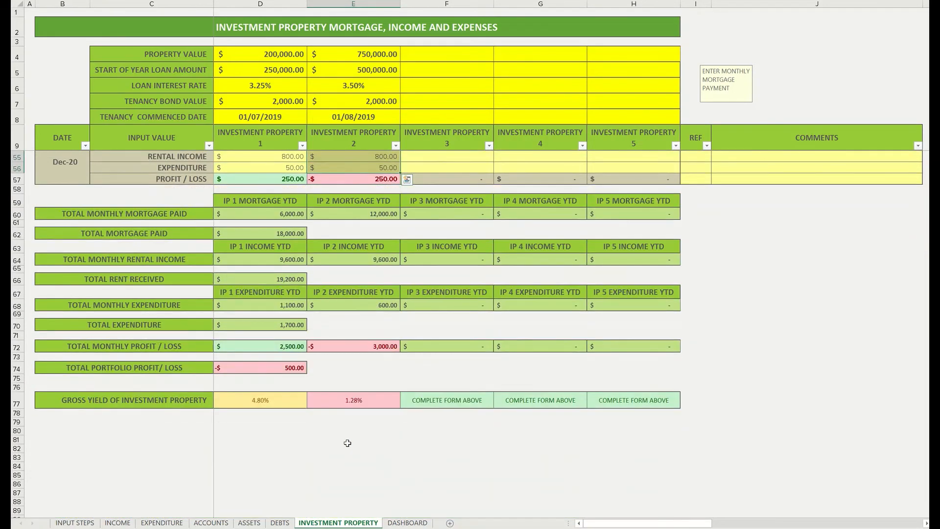
{"action": "left_click", "coordinate": [348, 440]}
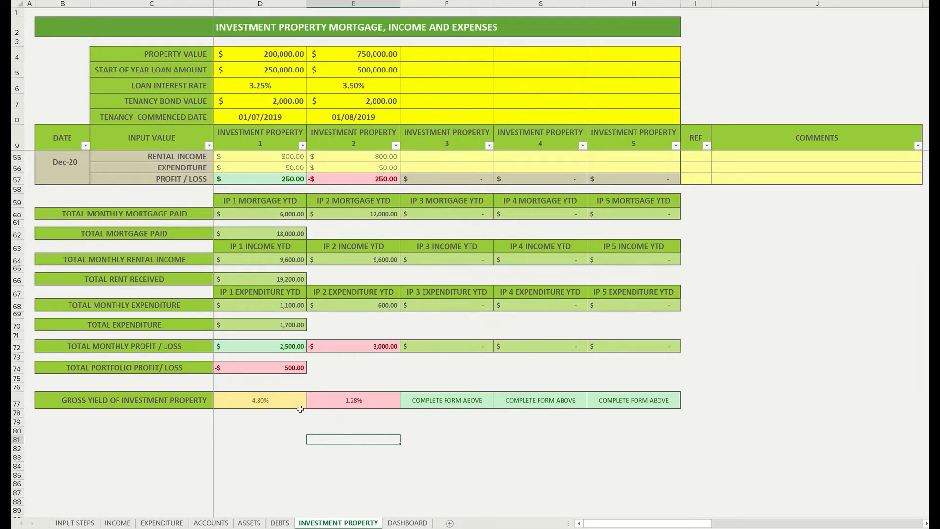
{"action": "left_click", "coordinate": [338, 401]}
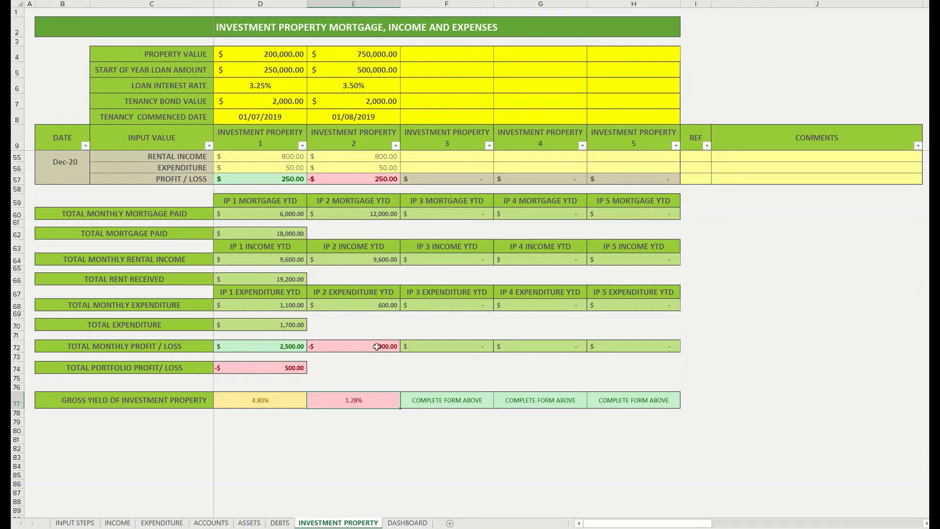
{"action": "left_click", "coordinate": [260, 369]}
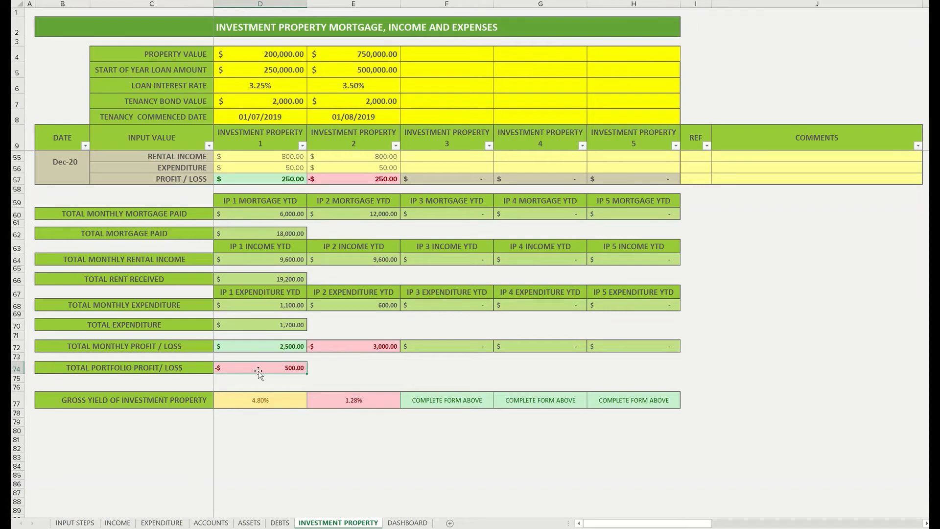
{"action": "left_click", "coordinate": [408, 522]}
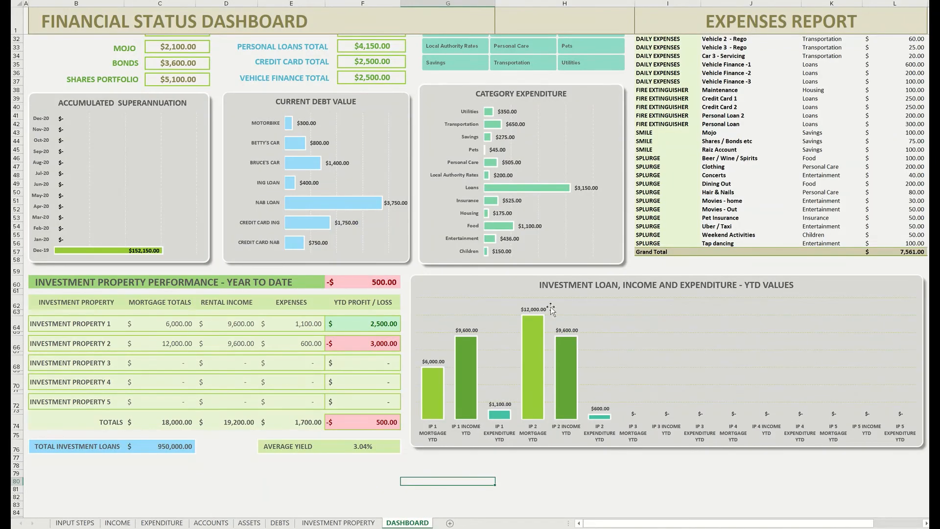
{"action": "mouse_move", "coordinate": [536, 396]}
Step: On the INVESTMENT PROPERTY sheet, set Investment Property 3's property value to 500000 and its start-of-year loan amount to 250000
{"action": "left_click", "coordinate": [343, 522]}
{"action": "scroll", "coordinate": [468, 269], "scroll_direction": "up", "scroll_amount": 15}
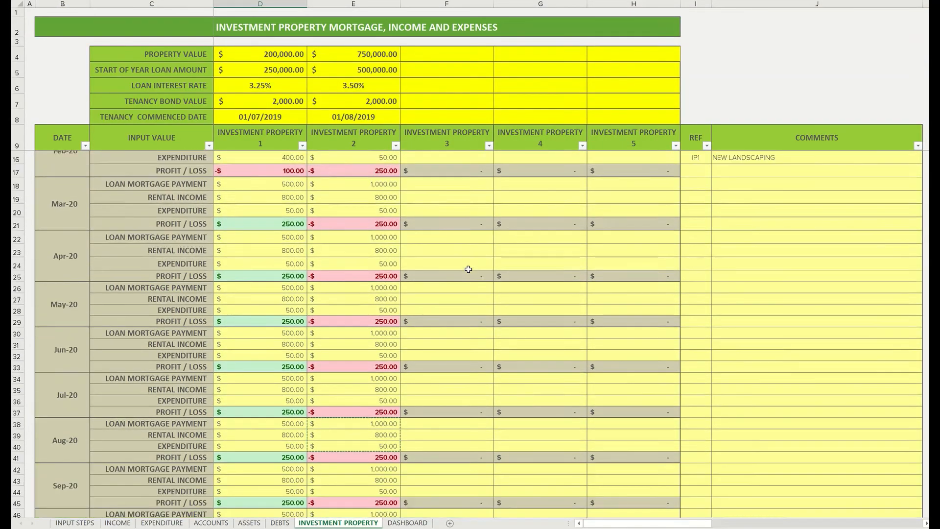
{"action": "left_click", "coordinate": [441, 53]}
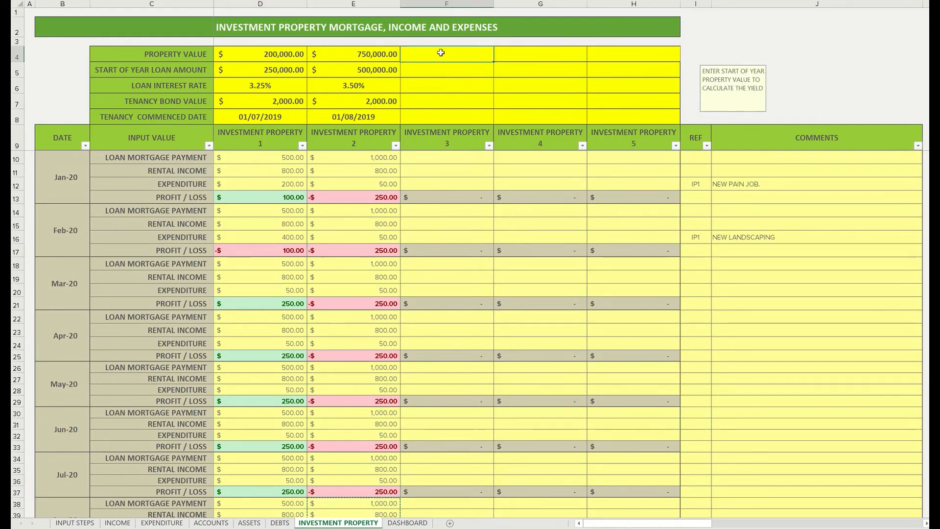
{"action": "type", "text": "500000"}
{"action": "key", "text": "Return"}
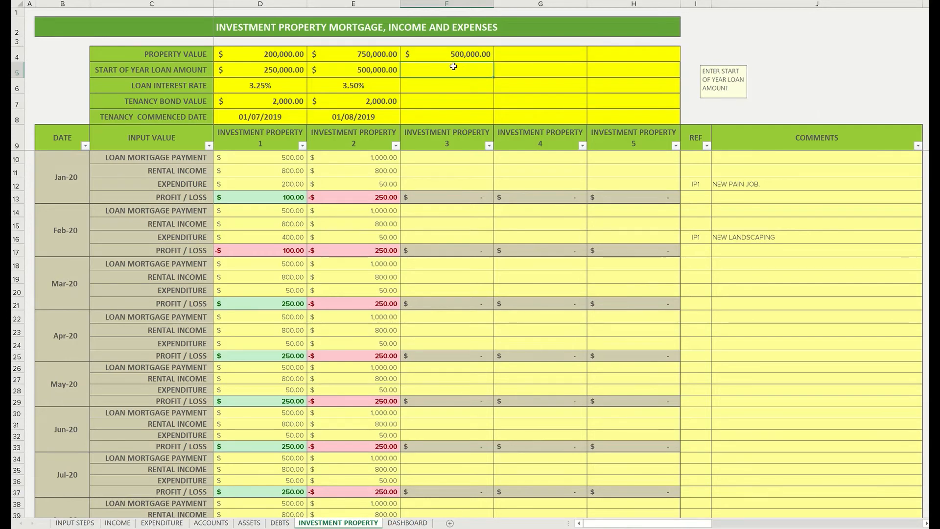
{"action": "type", "text": "250000"}
{"action": "key", "text": "Return"}
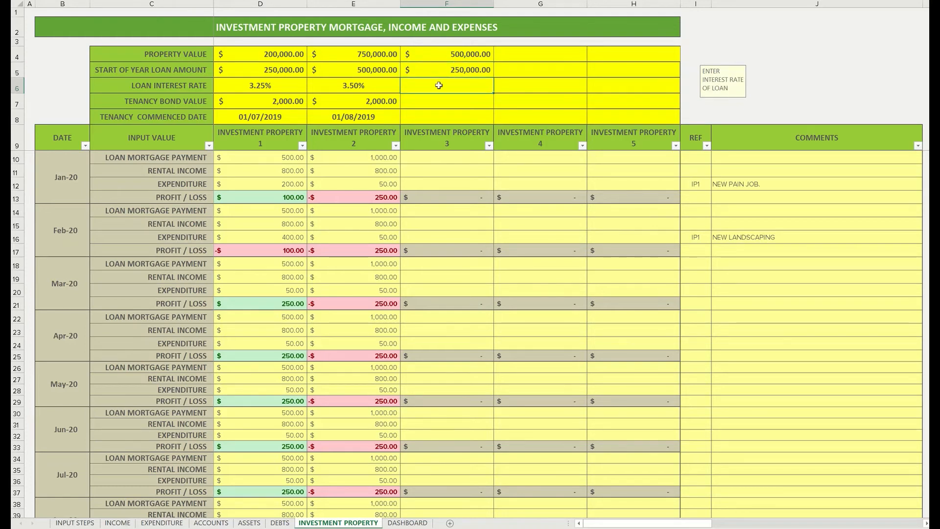
Step: Set Investment Property 3's loan interest rate to 3.75% and copy Investment Property 2's tenancy bond value and commenced date into its column
{"action": "type", "text": "3.75"}
{"action": "key", "text": "Return"}
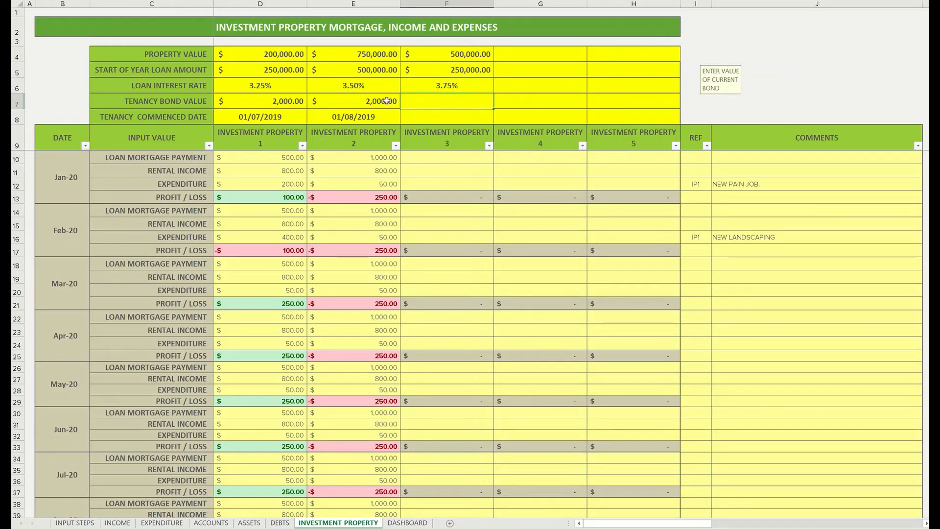
{"action": "left_click_drag", "start_coordinate": [387, 101], "coordinate": [388, 112]}
{"action": "key", "text": "ctrl+c"}
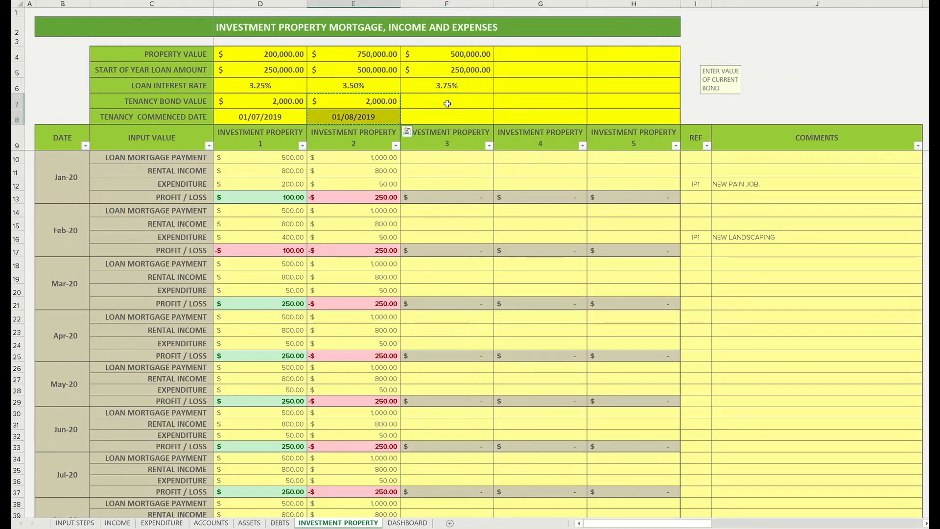
{"action": "left_click", "coordinate": [445, 102]}
{"action": "key", "text": "ctrl+v"}
Step: Enter Investment Property 3's Jan-20 figures: mortgage payment 750, rental income 1500 and expenditure 150
{"action": "left_click", "coordinate": [435, 154]}
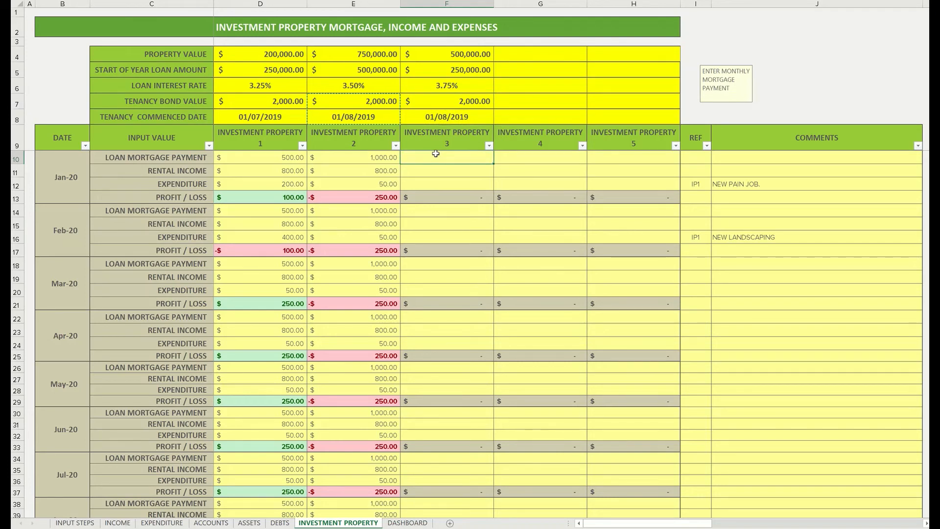
{"action": "double_click", "coordinate": [436, 154]}
{"action": "key", "text": "Return"}
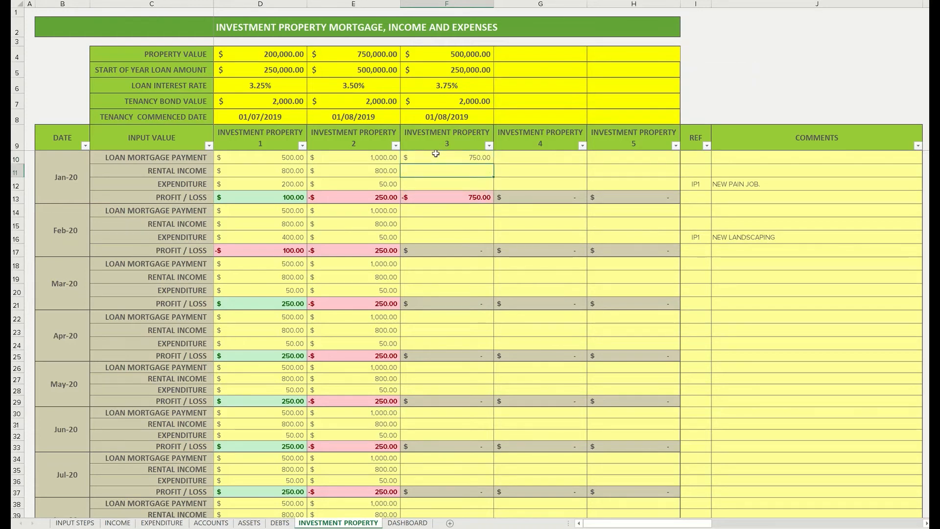
{"action": "type", "text": "150"}
{"action": "key", "text": "BackSpace"}
{"action": "key", "text": "Return"}
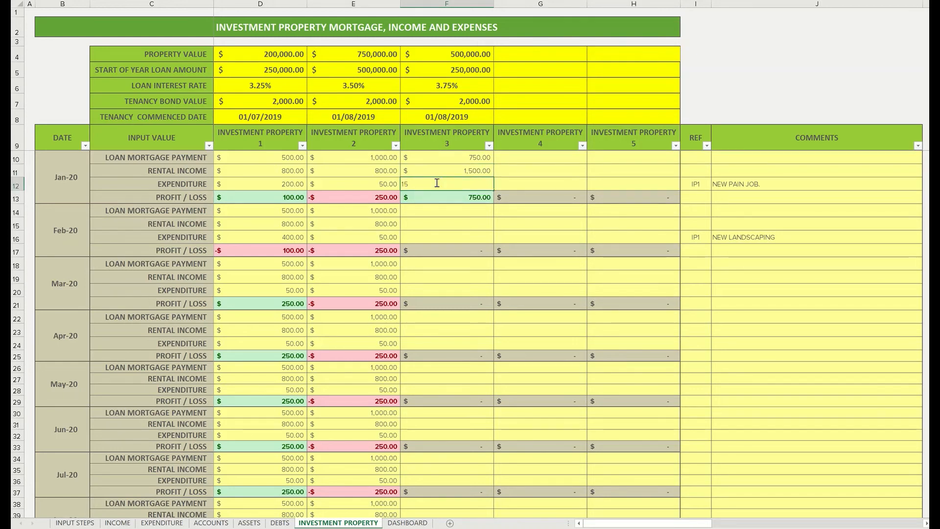
{"action": "key", "text": "Return"}
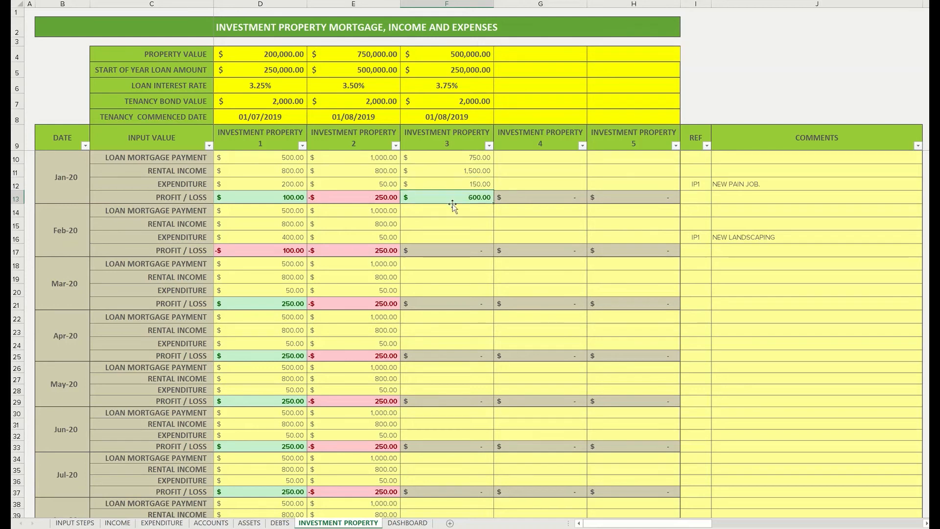
Step: Copy Investment Property 3's Jan-20 mortgage payment, rental income and expenditure into its Feb-20, Mar-20, Apr-20 and May-20 rows
{"action": "left_click_drag", "start_coordinate": [449, 160], "coordinate": [448, 238]}
{"action": "key", "text": "ctrl+c"}
{"action": "key", "text": "ctrl+v"}
{"action": "left_click", "coordinate": [447, 264]}
{"action": "key", "text": "ctrl+v"}
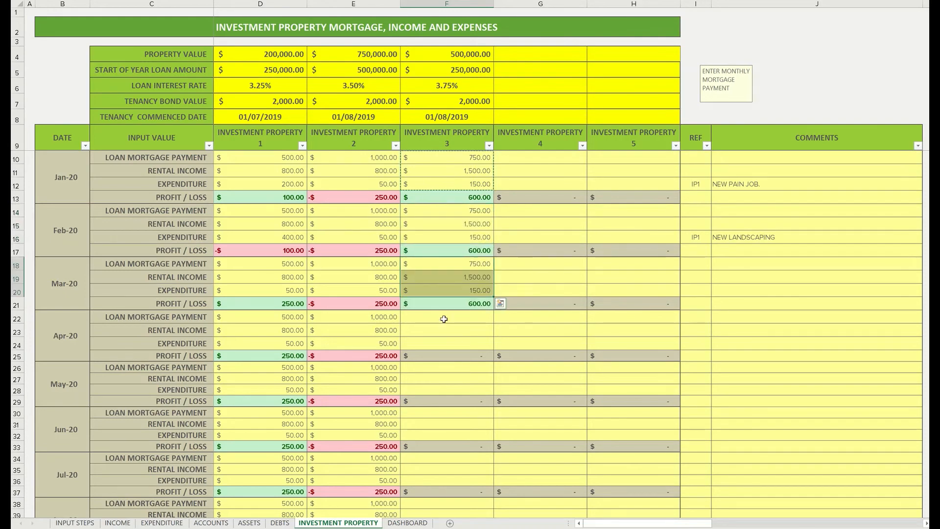
{"action": "left_click", "coordinate": [444, 320]}
{"action": "key", "text": "ctrl+v"}
{"action": "left_click", "coordinate": [439, 371]}
{"action": "key", "text": "ctrl+v"}
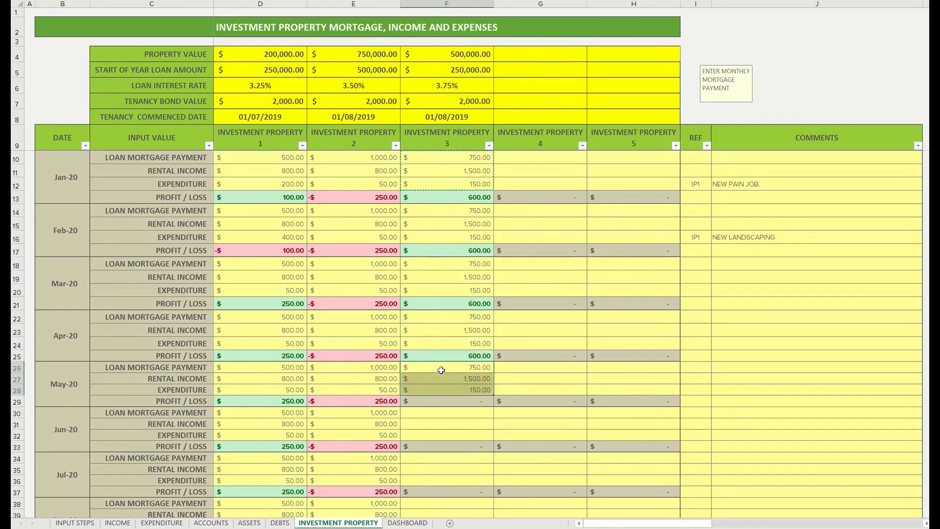
Step: Paste the copied Jan-20 figures into Investment Property 3's Jun-20, Jul-20 and Aug-20 rows
{"action": "scroll", "coordinate": [439, 370], "scroll_direction": "down", "scroll_amount": 3}
{"action": "left_click", "coordinate": [439, 296]}
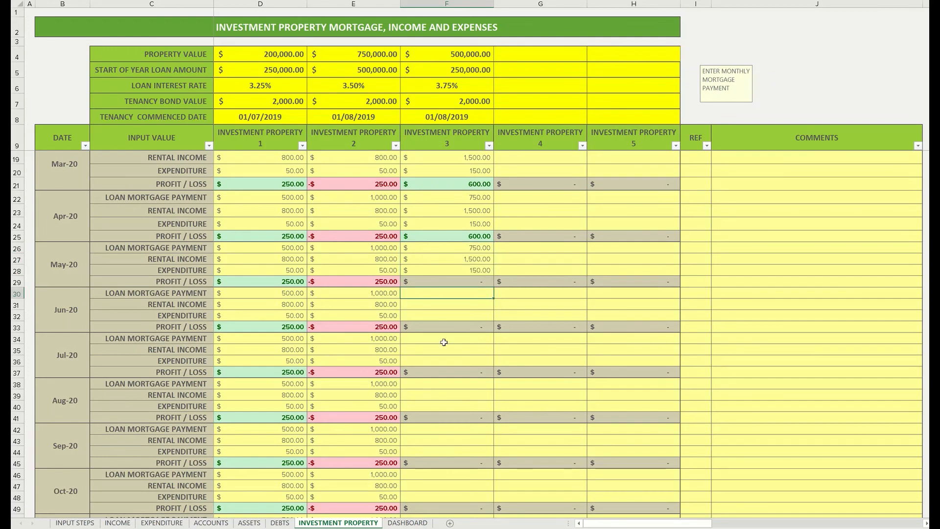
{"action": "key", "text": "ctrl+v"}
{"action": "left_click", "coordinate": [437, 338]}
{"action": "key", "text": "ctrl+v"}
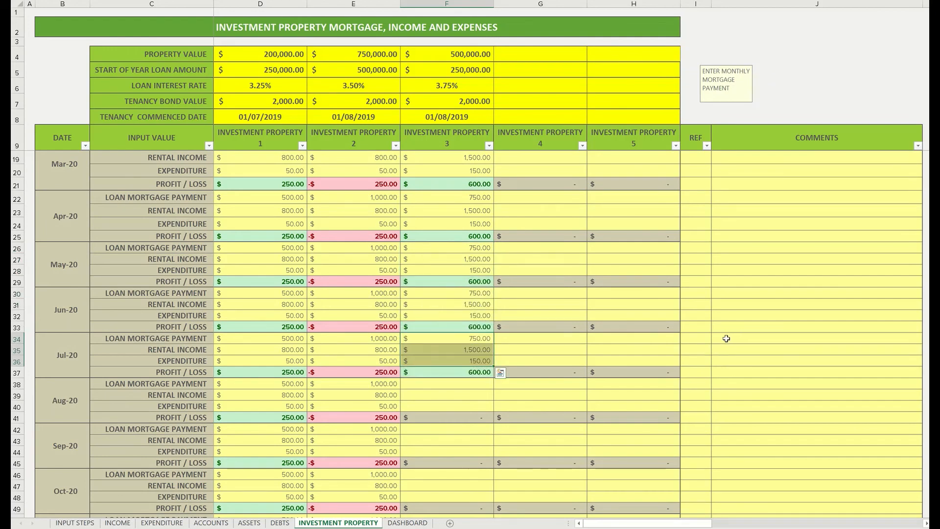
{"action": "left_click", "coordinate": [432, 384]}
{"action": "key", "text": "ctrl+v"}
Step: Fill Investment Property 3's Sep-20 to Dec-20 rows with the copied Jan-20 figures and check the totals below
{"action": "scroll", "coordinate": [435, 382], "scroll_direction": "down", "scroll_amount": 4}
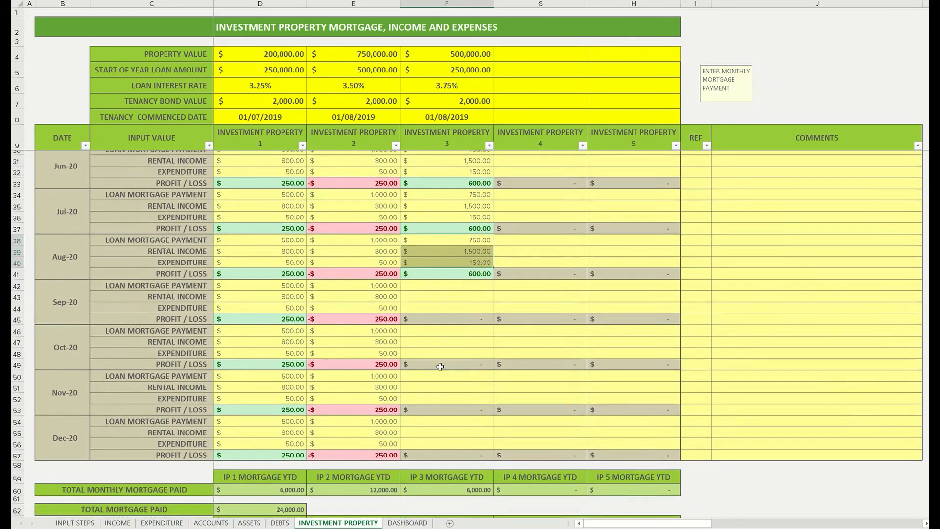
{"action": "left_click", "coordinate": [446, 279]}
{"action": "key", "text": "ctrl+v"}
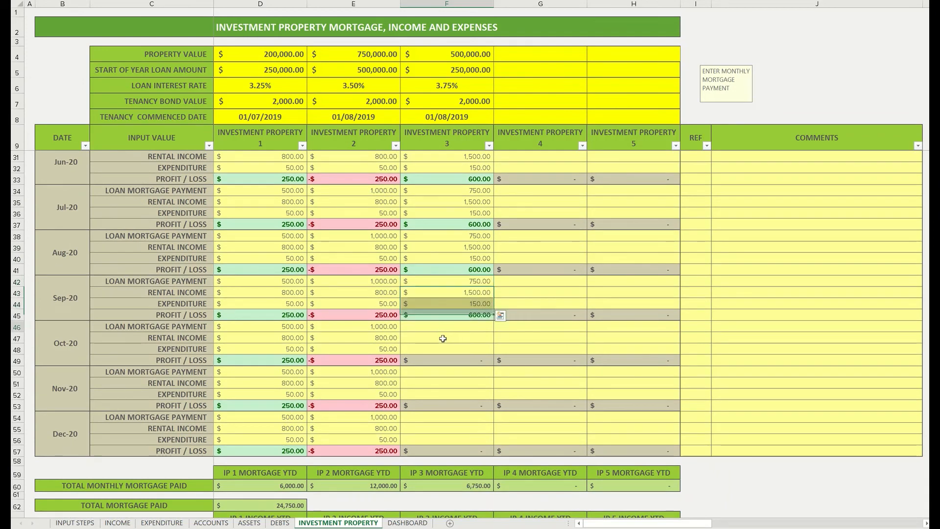
{"action": "left_click", "coordinate": [439, 327]}
{"action": "key", "text": "ctrl+v"}
{"action": "left_click", "coordinate": [436, 373]}
{"action": "key", "text": "ctrl+v"}
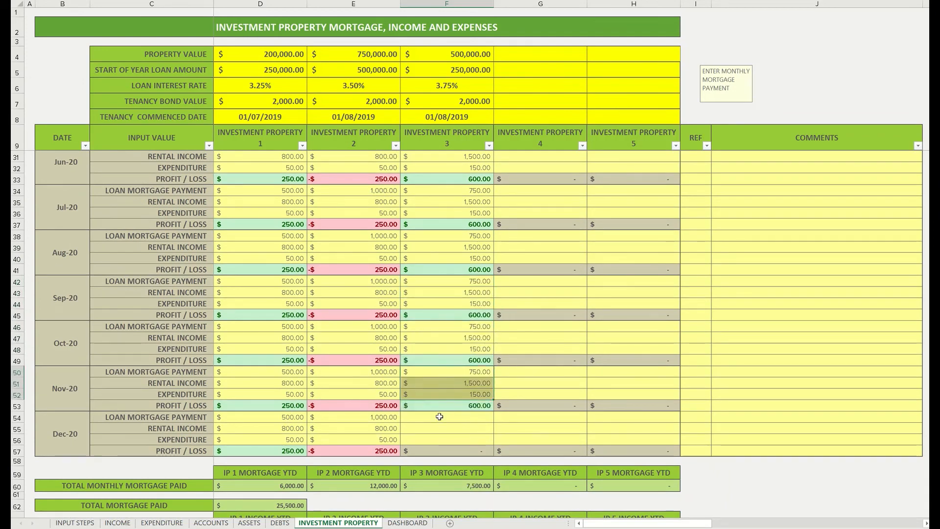
{"action": "left_click", "coordinate": [441, 414]}
{"action": "key", "text": "ctrl+v"}
{"action": "scroll", "coordinate": [450, 349], "scroll_direction": "down", "scroll_amount": 4}
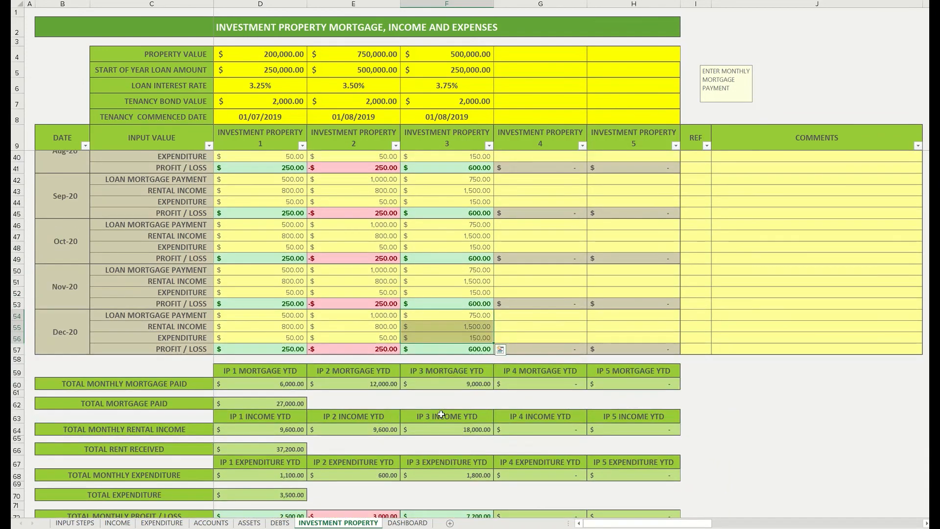
{"action": "scroll", "coordinate": [458, 391], "scroll_direction": "down", "scroll_amount": 3}
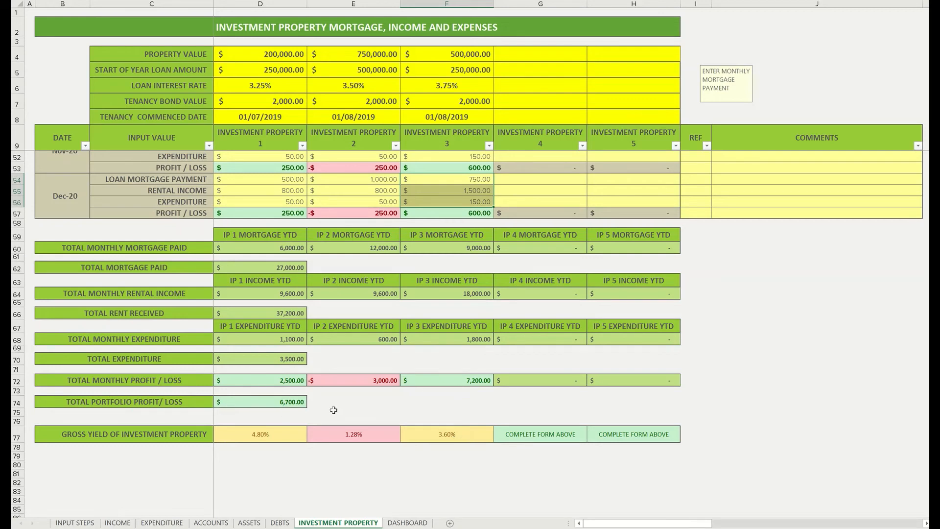
Step: Set Investment Property 3's Jan-20 rental income to 2000
{"action": "scroll", "coordinate": [461, 439], "scroll_direction": "up", "scroll_amount": 14}
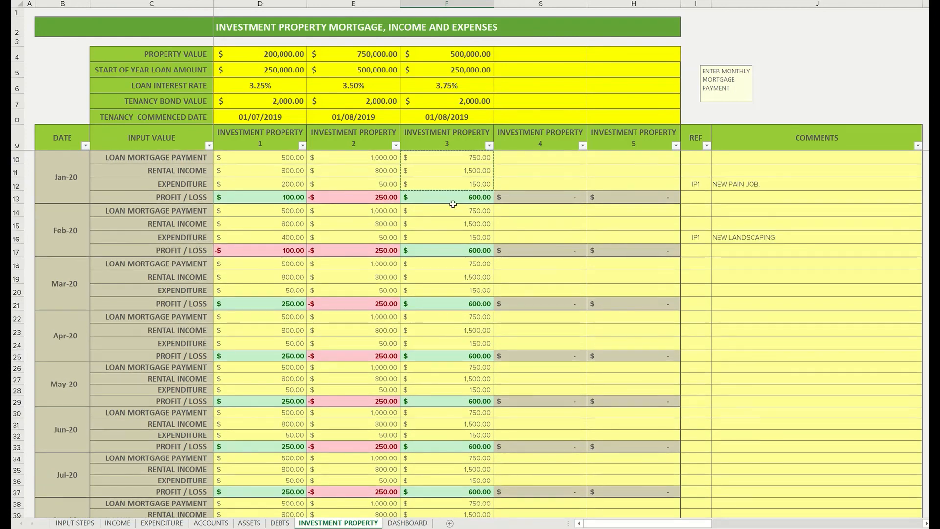
{"action": "left_click", "coordinate": [438, 173]}
{"action": "double_click", "coordinate": [438, 173]}
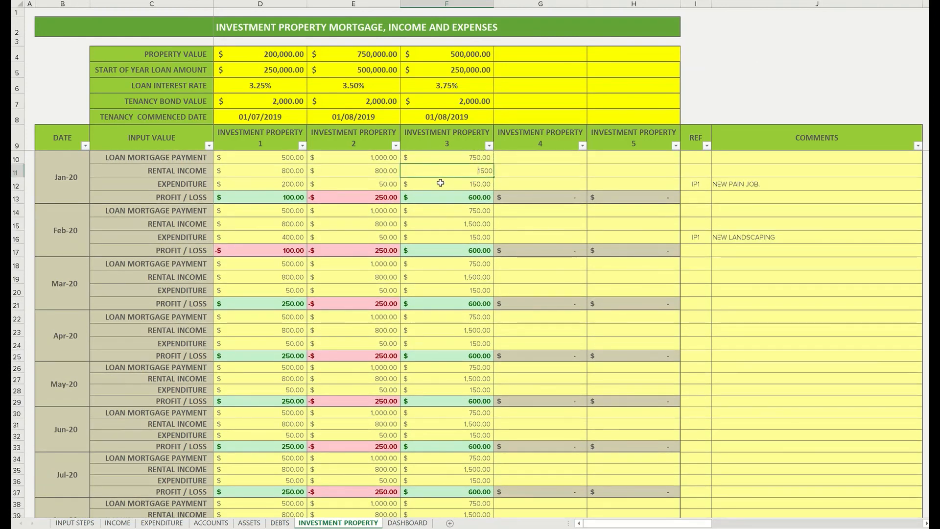
{"action": "key", "text": "Delete"}
{"action": "key", "text": "Delete"}
{"action": "key", "text": "Delete"}
{"action": "type", "text": "200"}
{"action": "key", "text": "Return"}
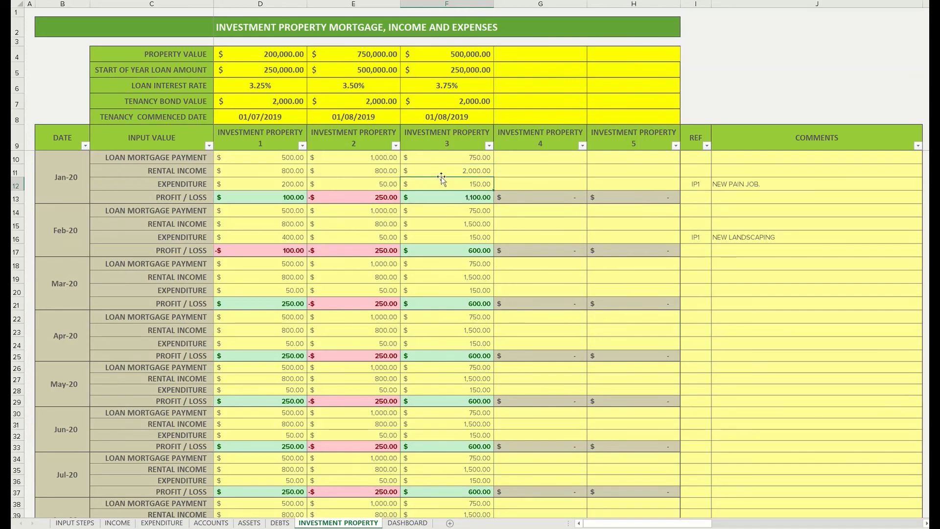
Step: Copy Investment Property 3's Jan-20 rental income into its Feb-20 and Mar-20 rental income cells
{"action": "left_click", "coordinate": [447, 171]}
{"action": "key", "text": "ctrl+c"}
{"action": "key", "text": "Down"}
{"action": "key", "text": "Down"}
{"action": "key", "text": "Down"}
{"action": "key", "text": "Down"}
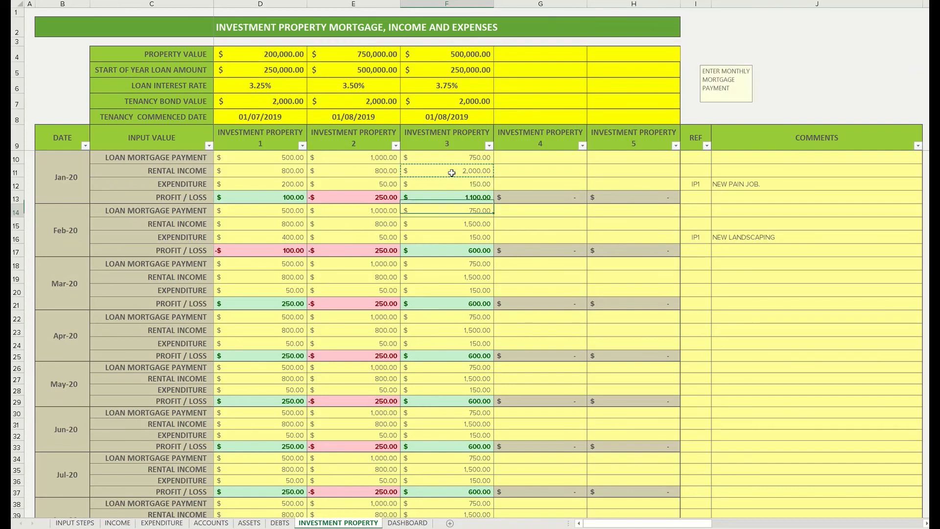
{"action": "key", "text": "Down"}
{"action": "key", "text": "Down"}
{"action": "key", "text": "Down"}
{"action": "key", "text": "Down"}
{"action": "key", "text": "Down"}
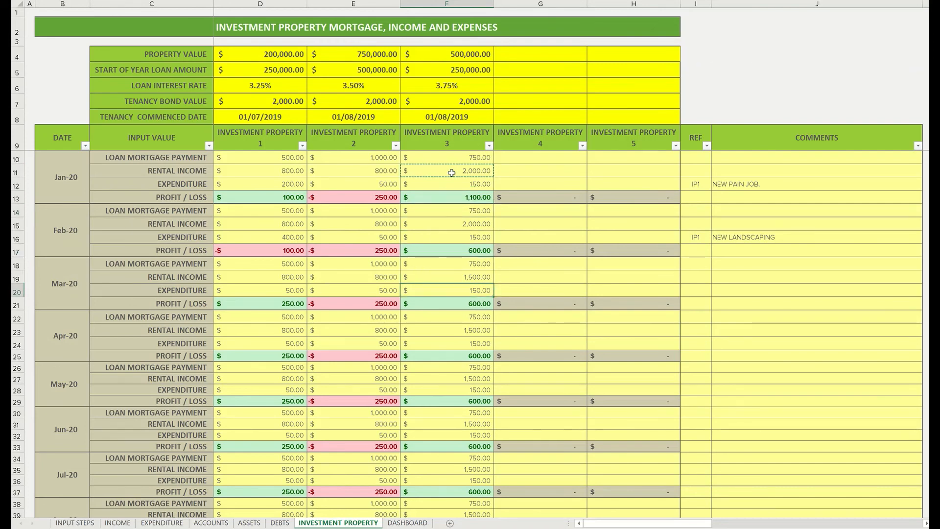
{"action": "key", "text": "Up"}
{"action": "key", "text": "ctrl+v"}
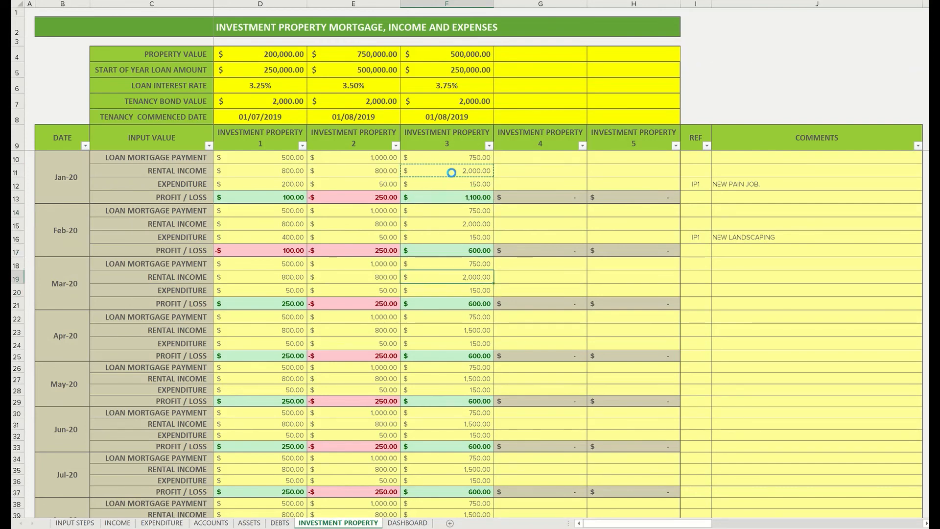
Step: Paste the copied rental income into Investment Property 3's Apr-20 and May-20 rental income cells
{"action": "key", "text": "Down"}
{"action": "key", "text": "Down"}
{"action": "key", "text": "Down"}
{"action": "key", "text": "Down"}
{"action": "key", "text": "Down"}
{"action": "key", "text": "Down"}
{"action": "key", "text": "Down"}
{"action": "key", "text": "Down"}
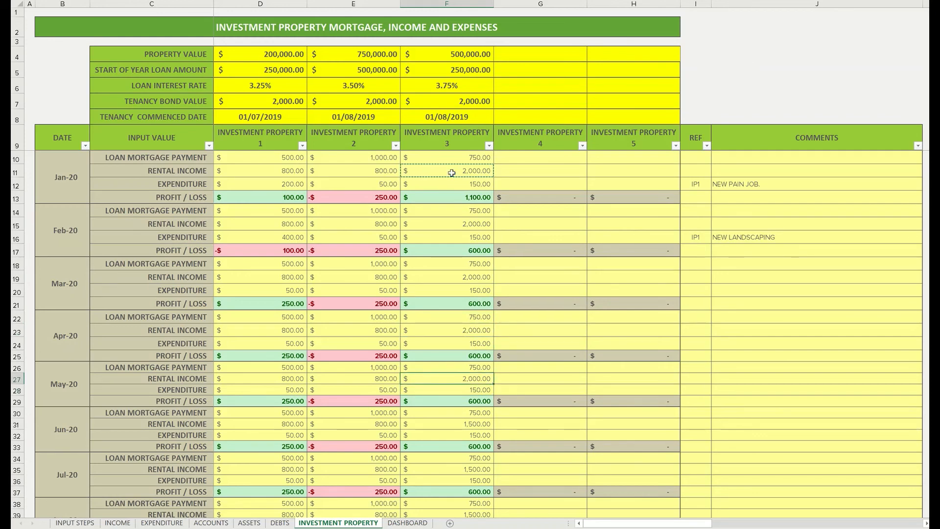
{"action": "key", "text": "ctrl+v"}
Step: Paste the copied rental income into Investment Property 3's Oct-20, Nov-20 and Dec-20 rental income cells
{"action": "scroll", "coordinate": [269, 404], "scroll_direction": "down", "scroll_amount": 4}
{"action": "scroll", "coordinate": [269, 404], "scroll_direction": "down", "scroll_amount": 9}
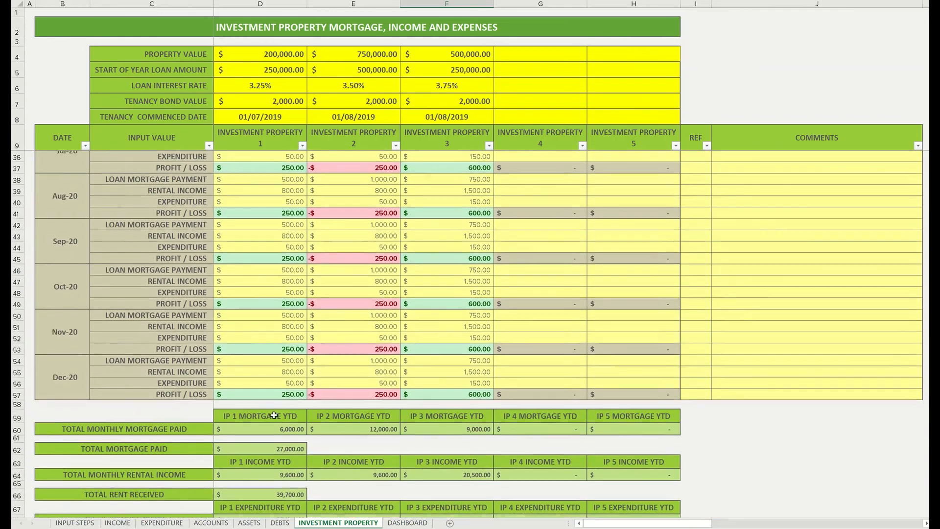
{"action": "scroll", "coordinate": [274, 415], "scroll_direction": "up", "scroll_amount": 1}
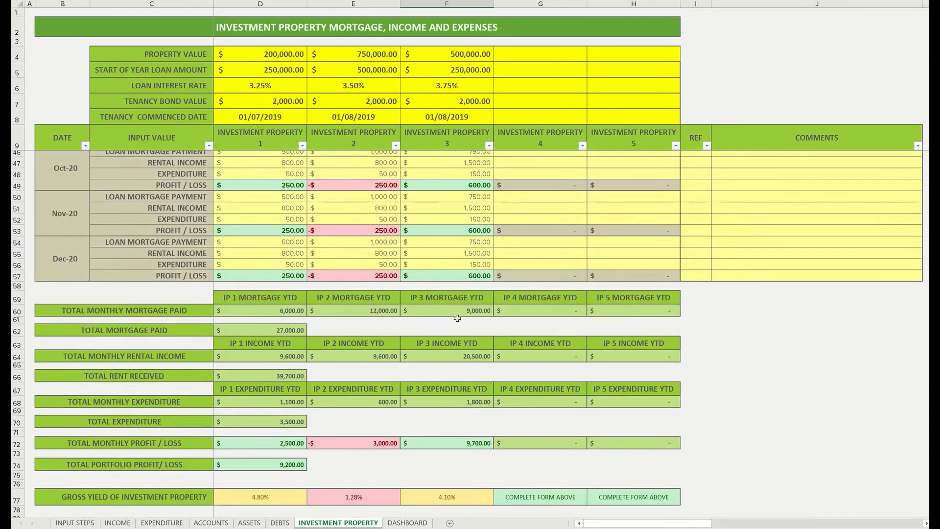
{"action": "left_click", "coordinate": [458, 213]}
{"action": "key", "text": "ctrl+v"}
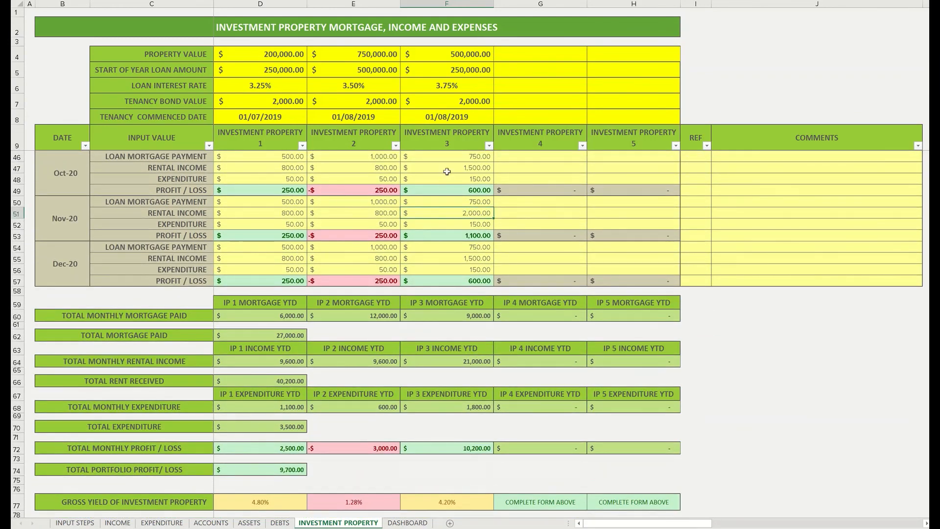
{"action": "left_click", "coordinate": [448, 167]}
{"action": "key", "text": "ctrl+v"}
{"action": "left_click", "coordinate": [456, 258]}
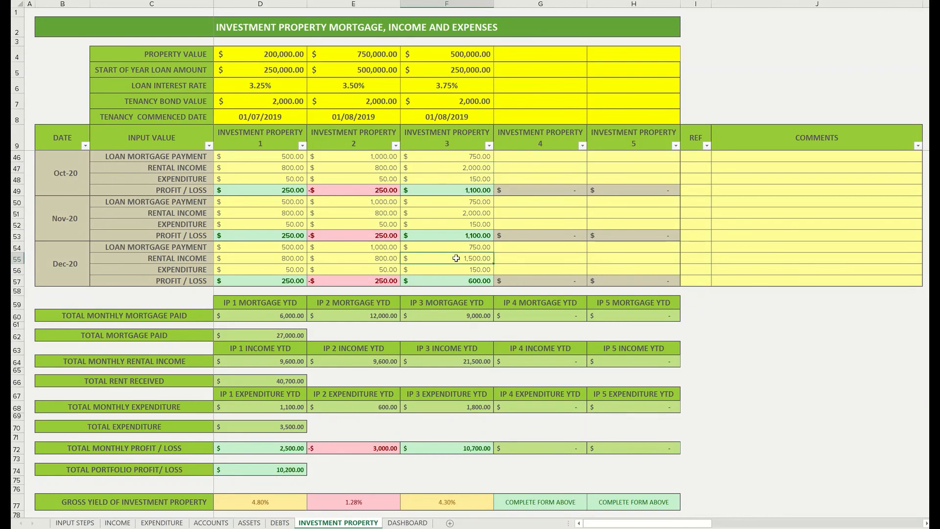
{"action": "key", "text": "ctrl+v"}
Step: Paste the copied rental income into Investment Property 3's Jun-20, Jul-20 and Aug-20 rental income cells
{"action": "scroll", "coordinate": [457, 256], "scroll_direction": "up", "scroll_amount": 2}
{"action": "scroll", "coordinate": [457, 257], "scroll_direction": "up", "scroll_amount": 5}
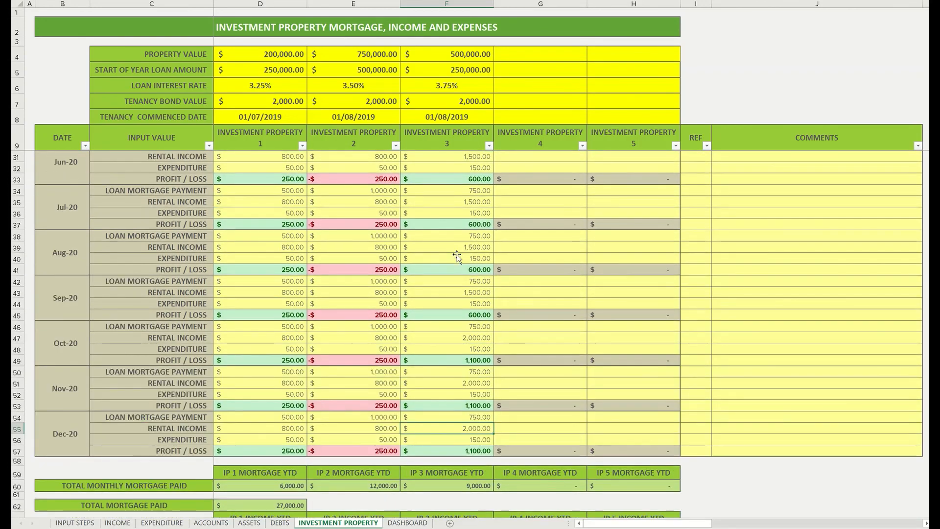
{"action": "left_click", "coordinate": [455, 226]}
{"action": "key", "text": "ctrl+v"}
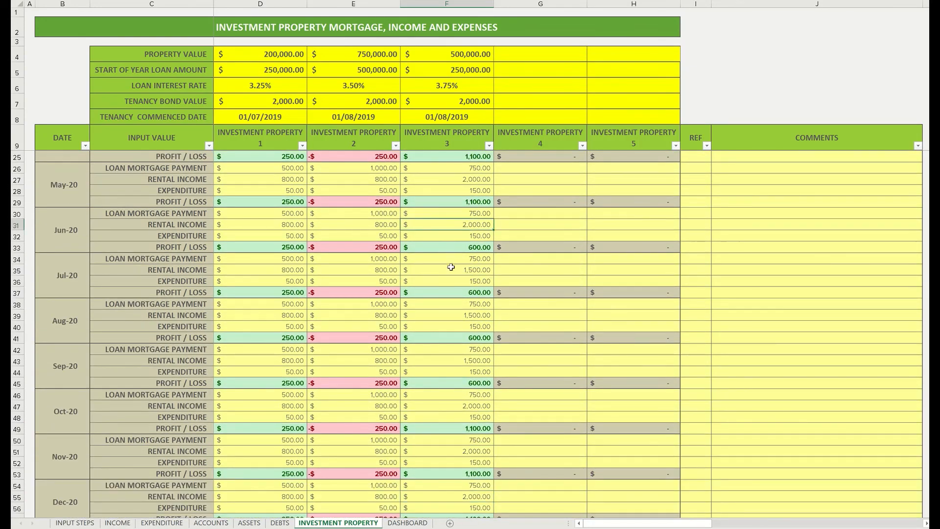
{"action": "left_click", "coordinate": [451, 269]}
{"action": "key", "text": "ctrl+v"}
{"action": "left_click", "coordinate": [454, 314]}
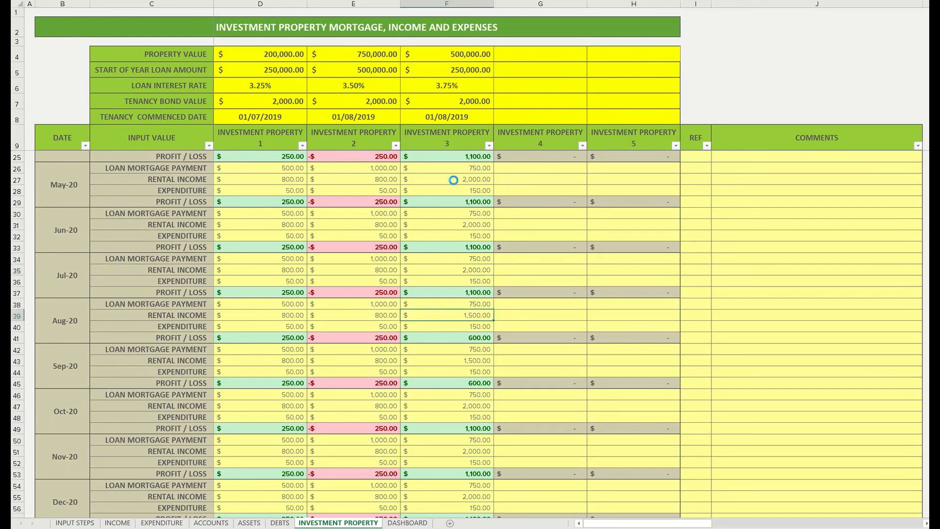
{"action": "key", "text": "ctrl+v"}
Step: Set Investment Property 3's property value to 400000
{"action": "left_click", "coordinate": [443, 52]}
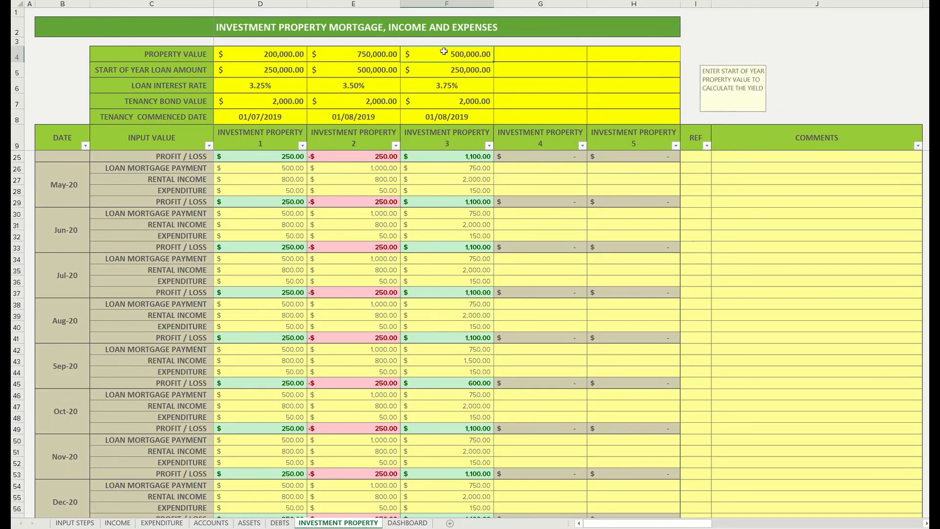
{"action": "type", "text": "4000"}
{"action": "key", "text": "Return"}
Step: Check the properties' gross yields and the total portfolio profit/loss, including the investment property table and chart on the DASHBOARD sheet
{"action": "scroll", "coordinate": [326, 294], "scroll_direction": "down", "scroll_amount": 11}
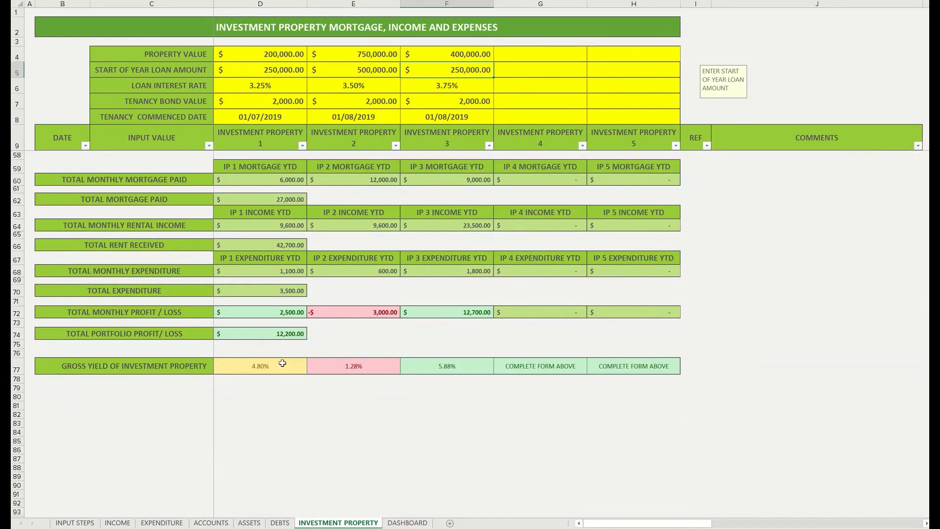
{"action": "left_click", "coordinate": [274, 365]}
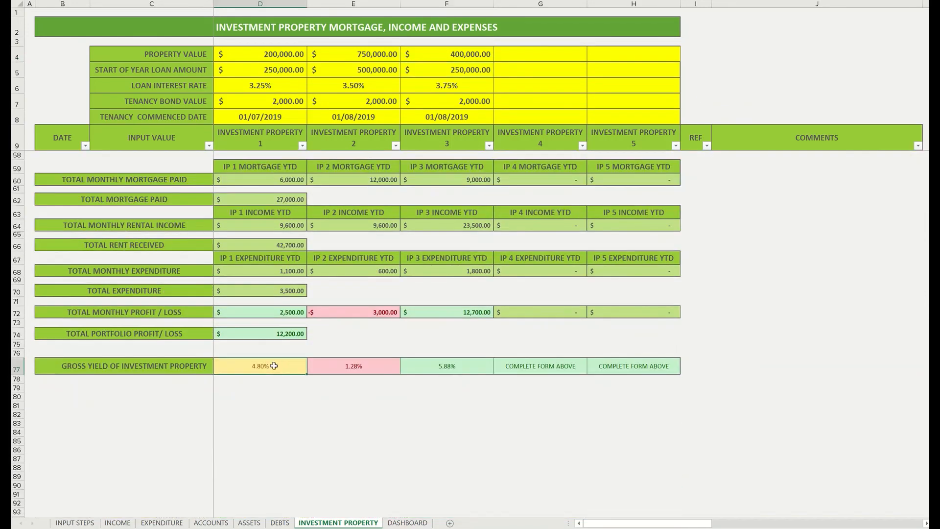
{"action": "scroll", "coordinate": [313, 384], "scroll_direction": "up", "scroll_amount": 1}
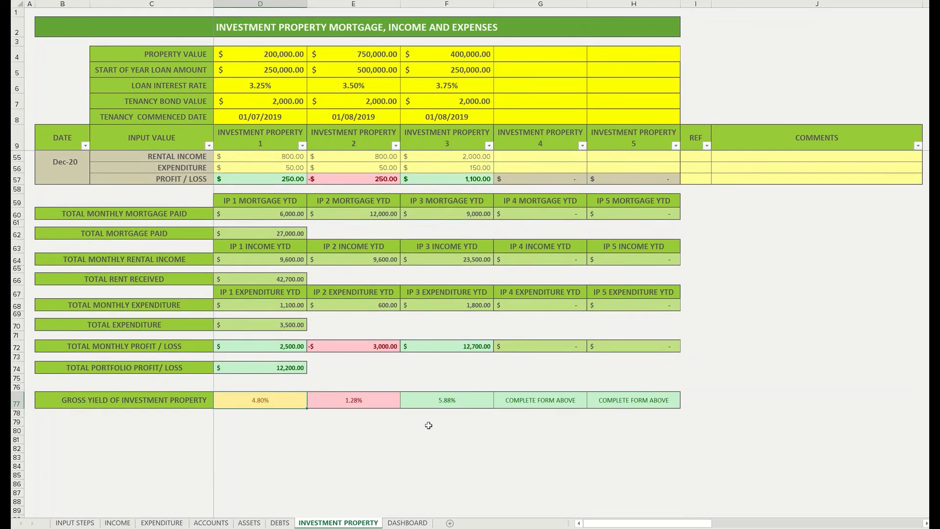
{"action": "left_click", "coordinate": [457, 404]}
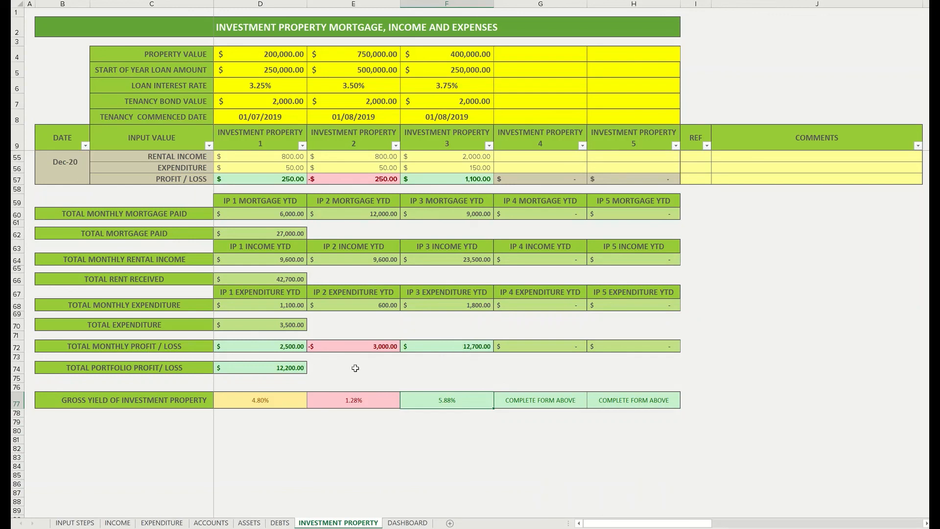
{"action": "left_click", "coordinate": [269, 370]}
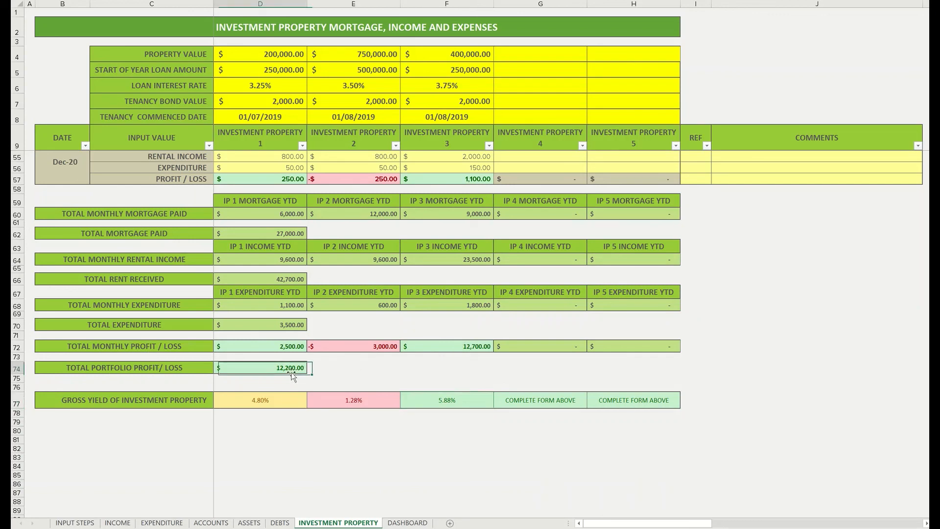
{"action": "left_click", "coordinate": [450, 401]}
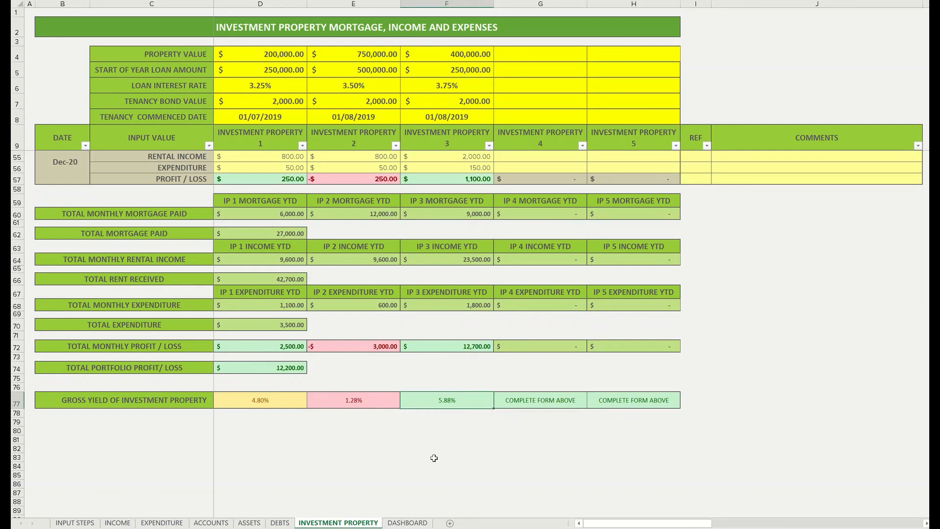
{"action": "left_click", "coordinate": [413, 523]}
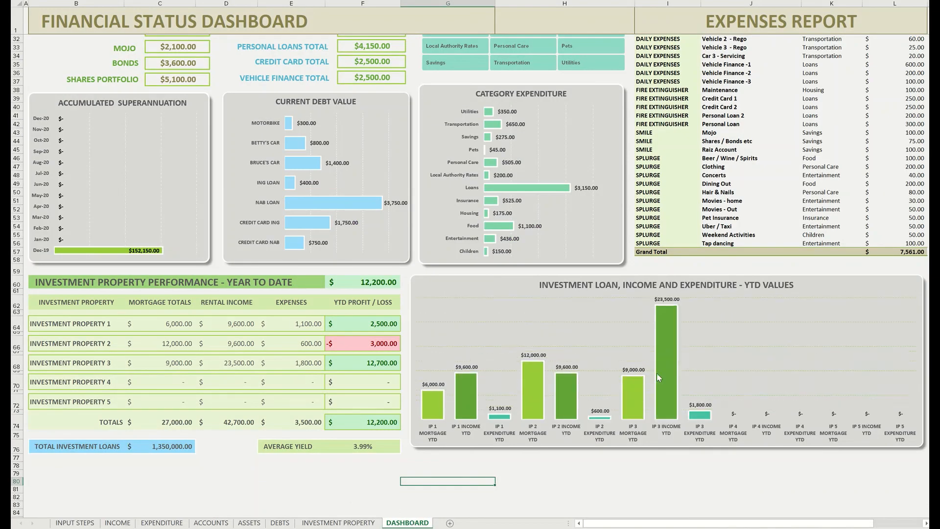
{"action": "mouse_move", "coordinate": [659, 386]}
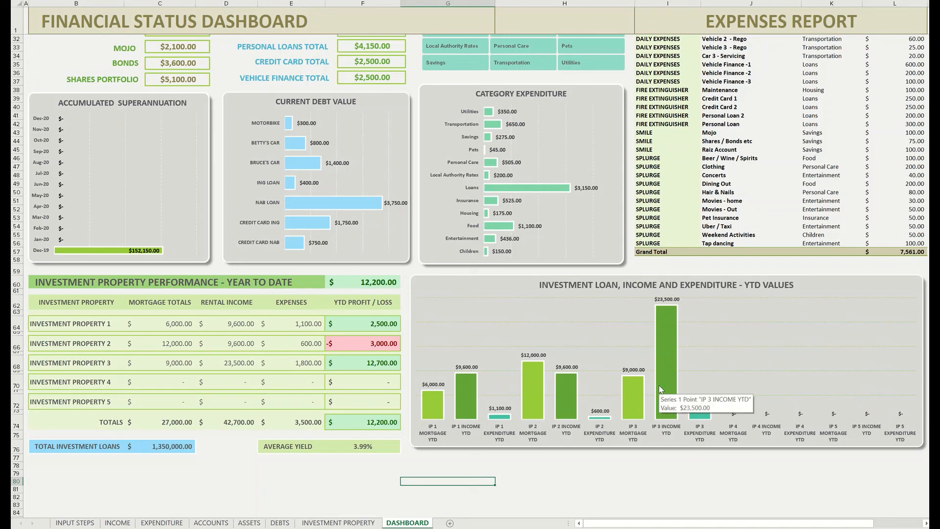